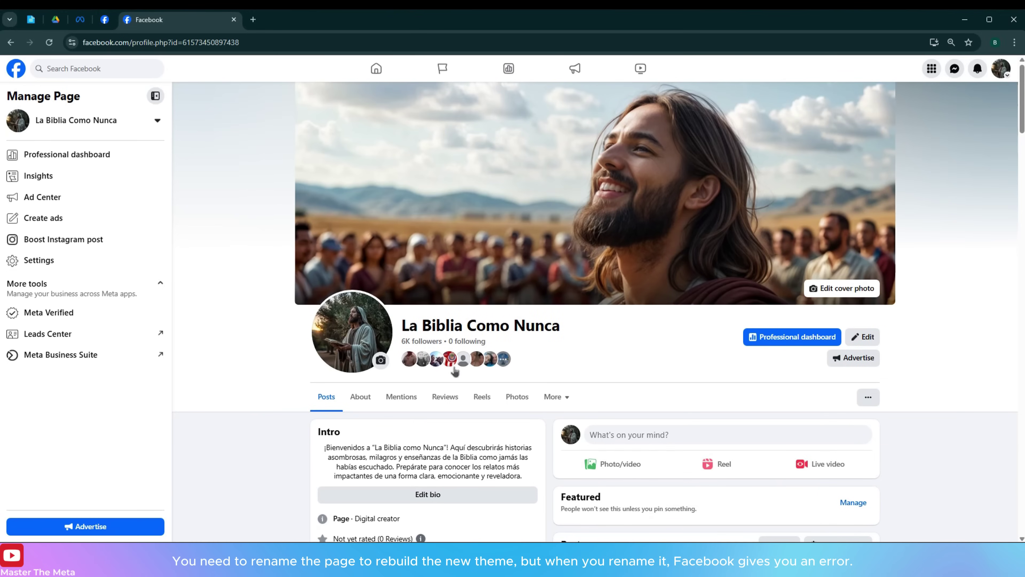
Open the page's general settings and enter Walmart Clearance Deals as the new page name.
click(135, 261)
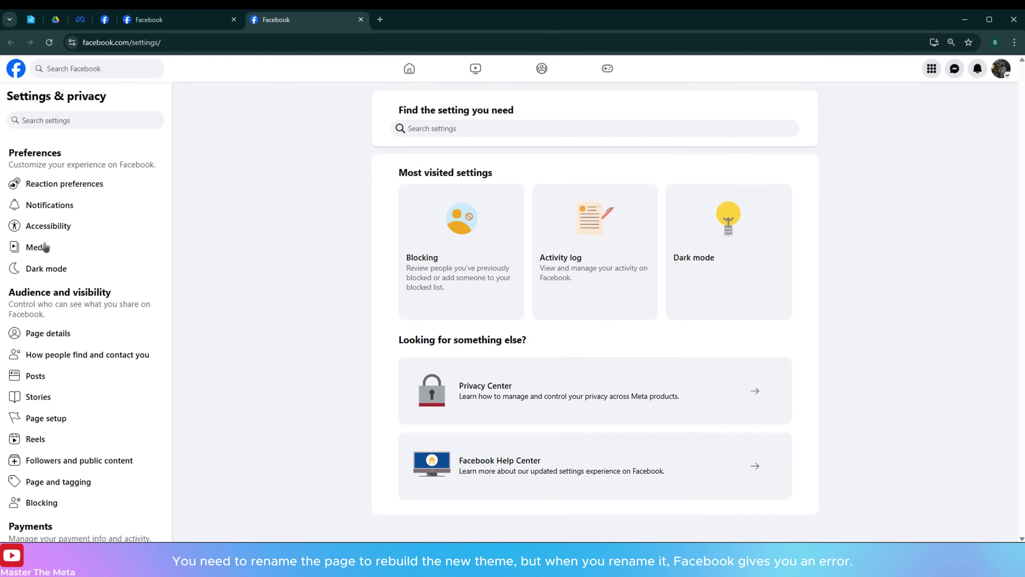
click(61, 419)
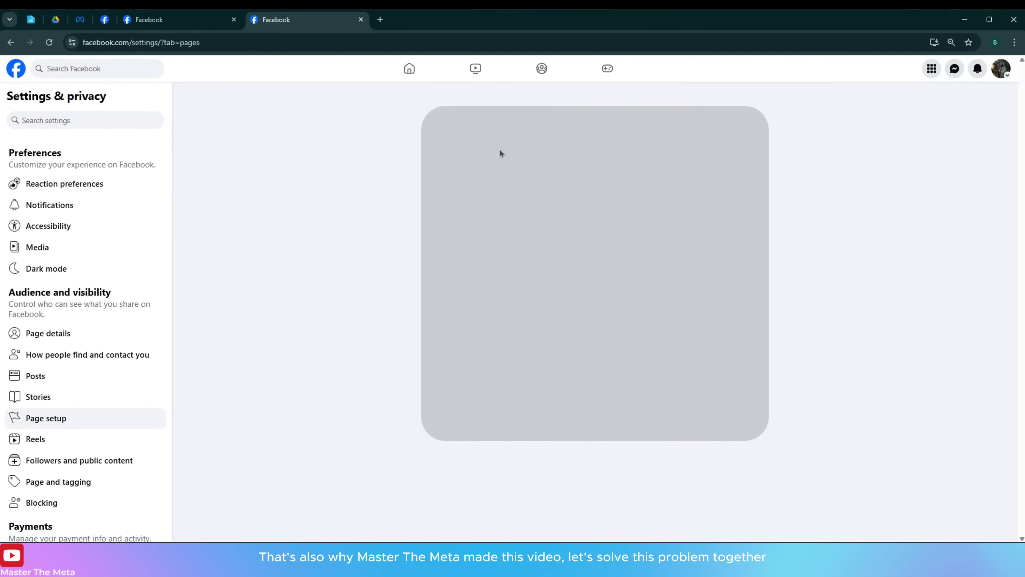
click(464, 153)
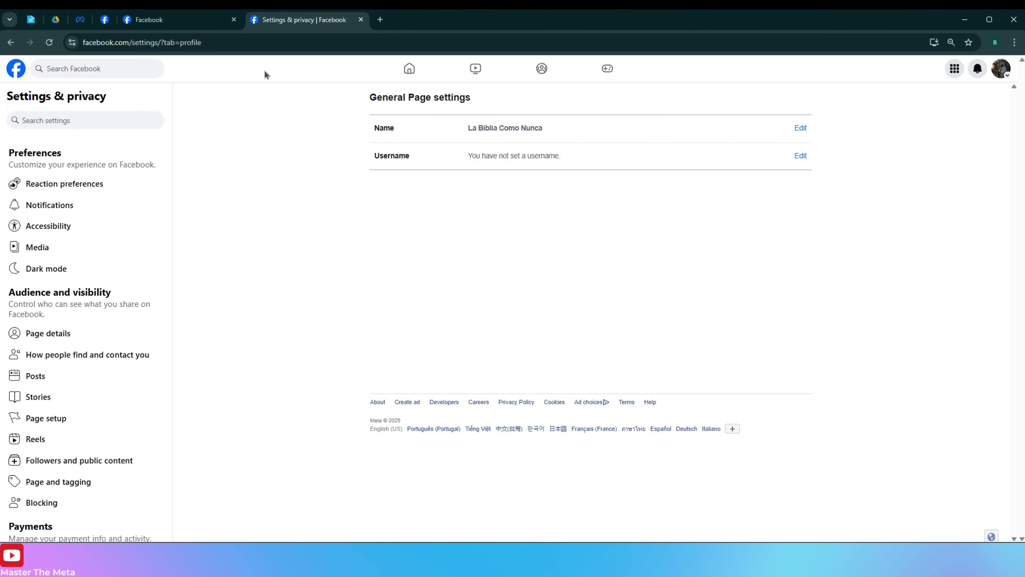
click(800, 128)
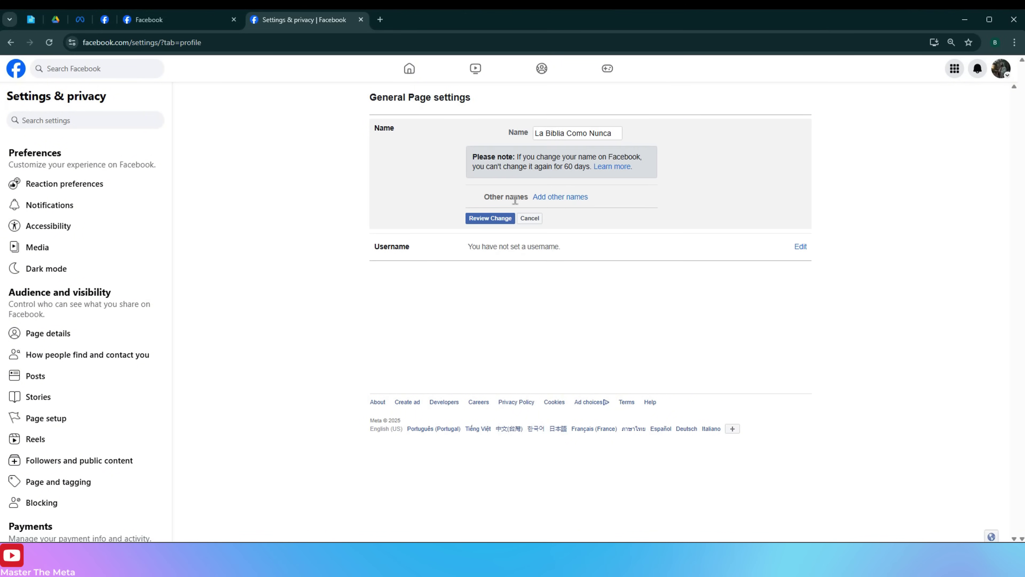
key(ctrl+a)
text(Walmart Clearance Deals)
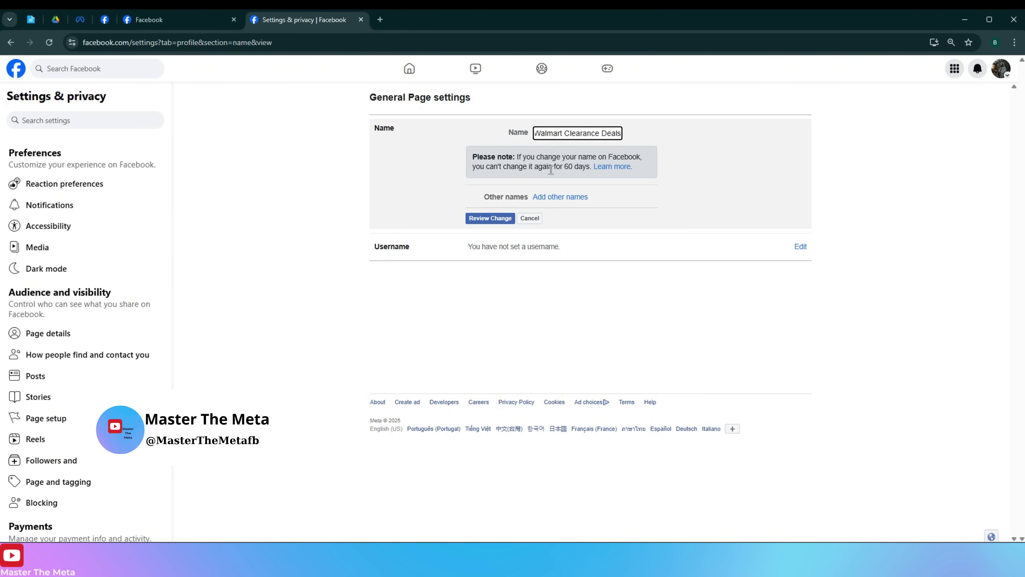
Try to submit the page name change request, entering the account password to authorize it.
click(489, 218)
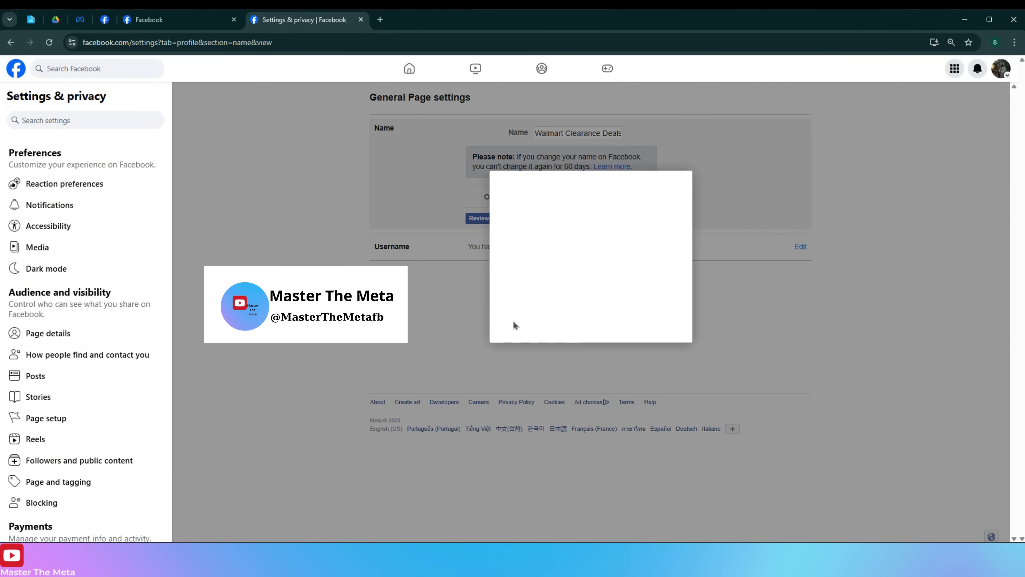
click(588, 323)
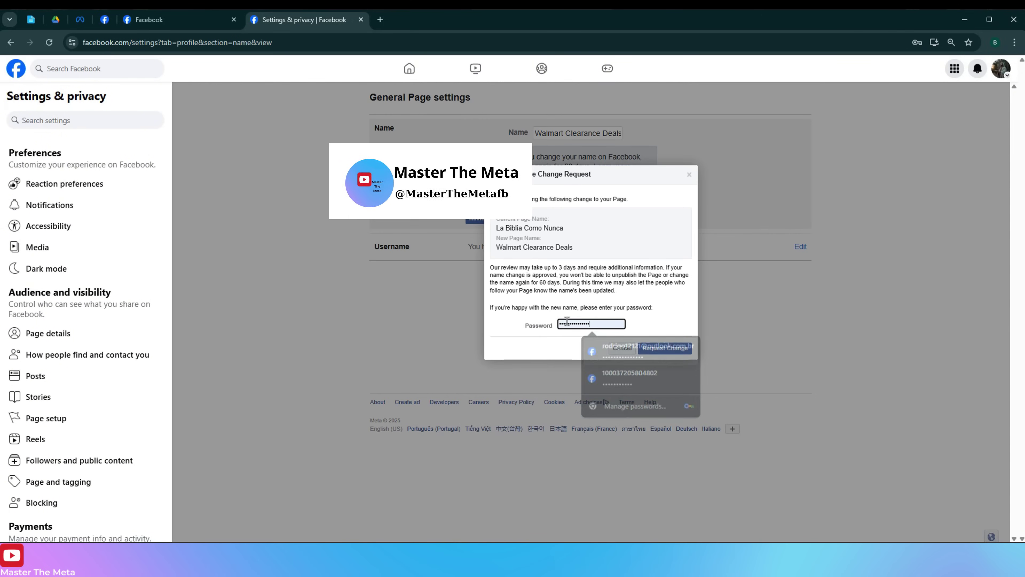
click(647, 349)
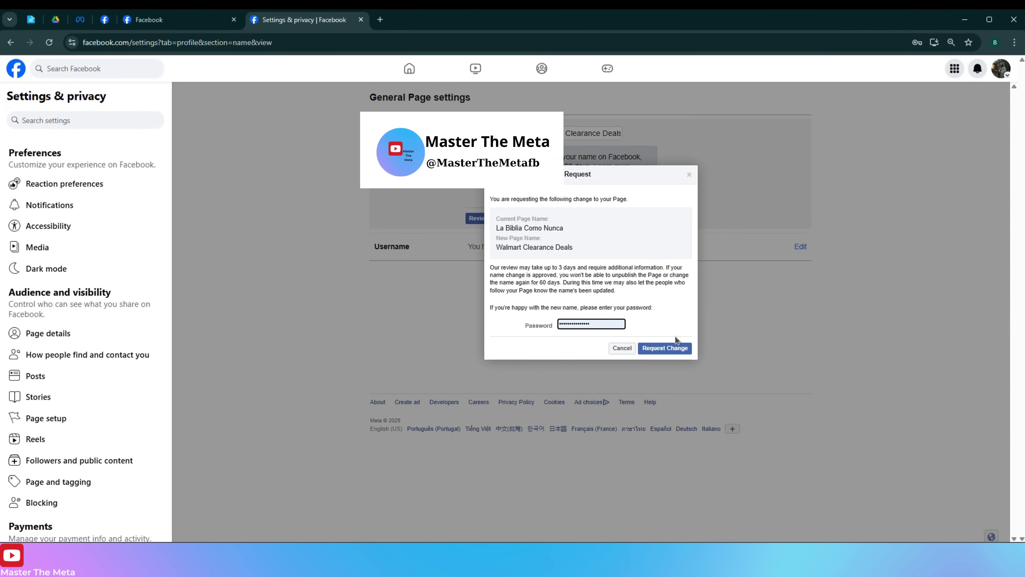
click(672, 350)
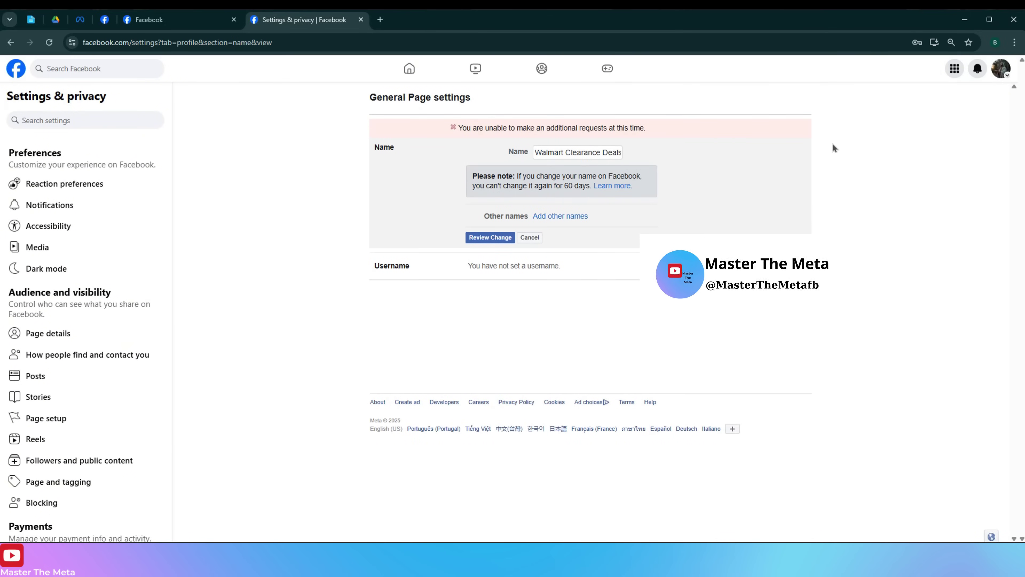
Return to the La Biblia Como Nunca page profile, look it over and reload it.
click(999, 75)
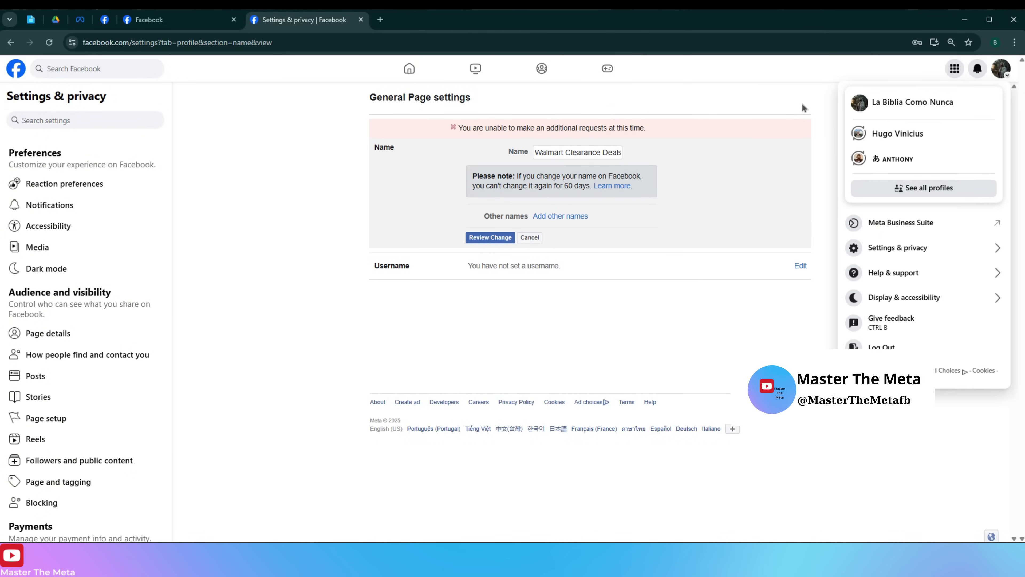
click(910, 100)
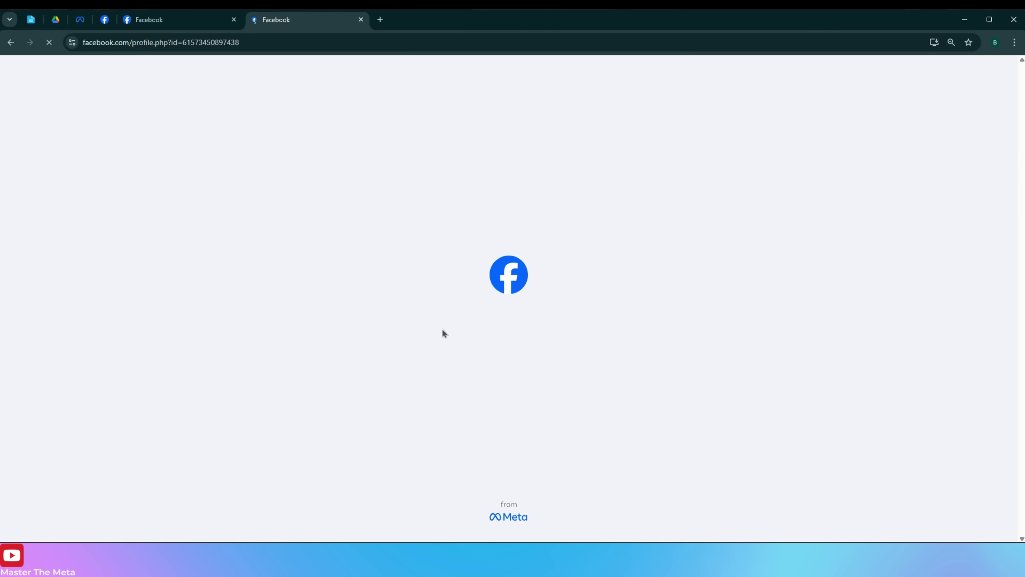
scroll(399, 359, down, 5)
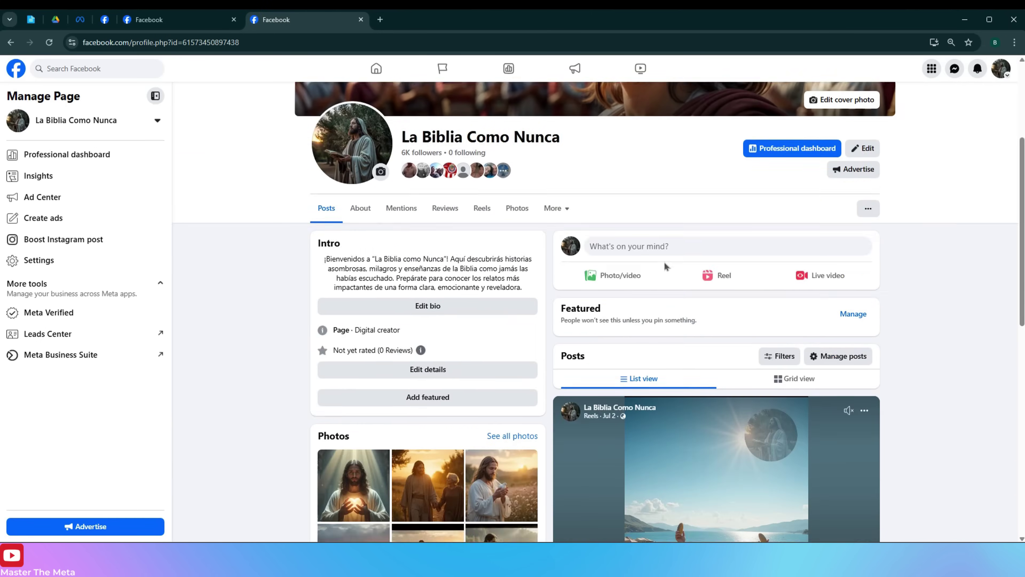
scroll(224, 181, up, 5)
right_click(225, 181)
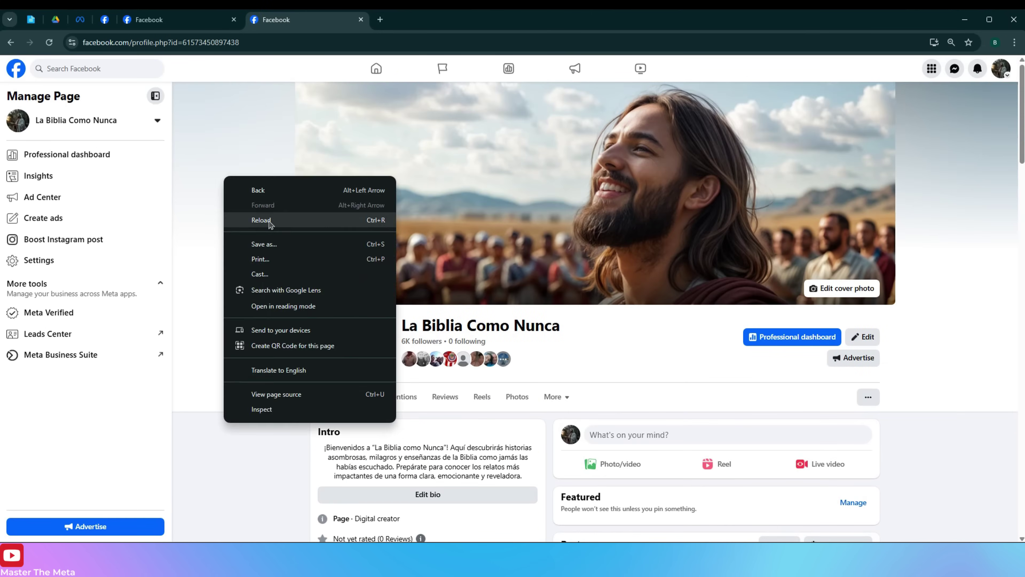
click(265, 221)
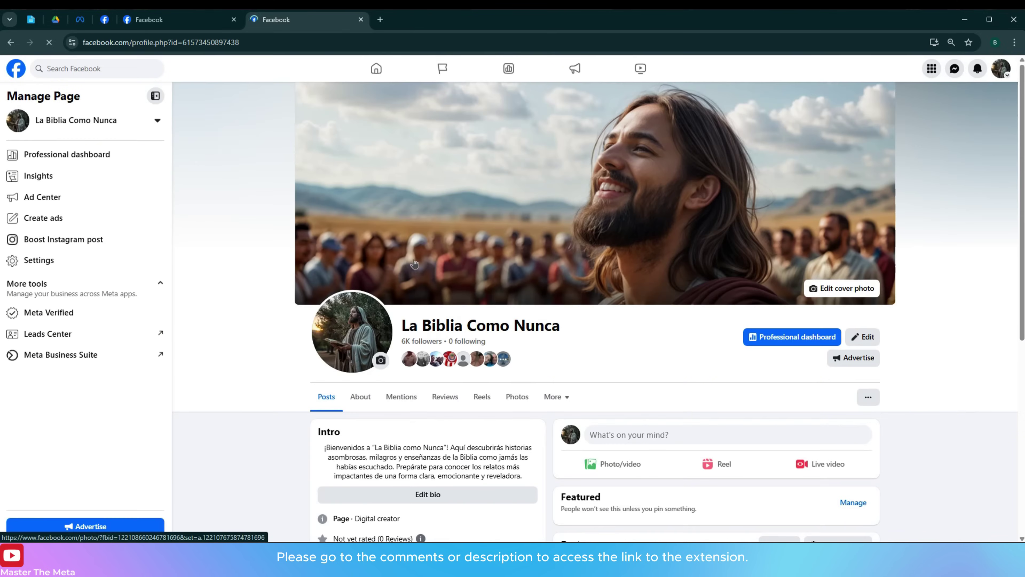
Switch to Google Drive and download CHANGE FACEBOOK PAGE NAME.zip.
click(56, 19)
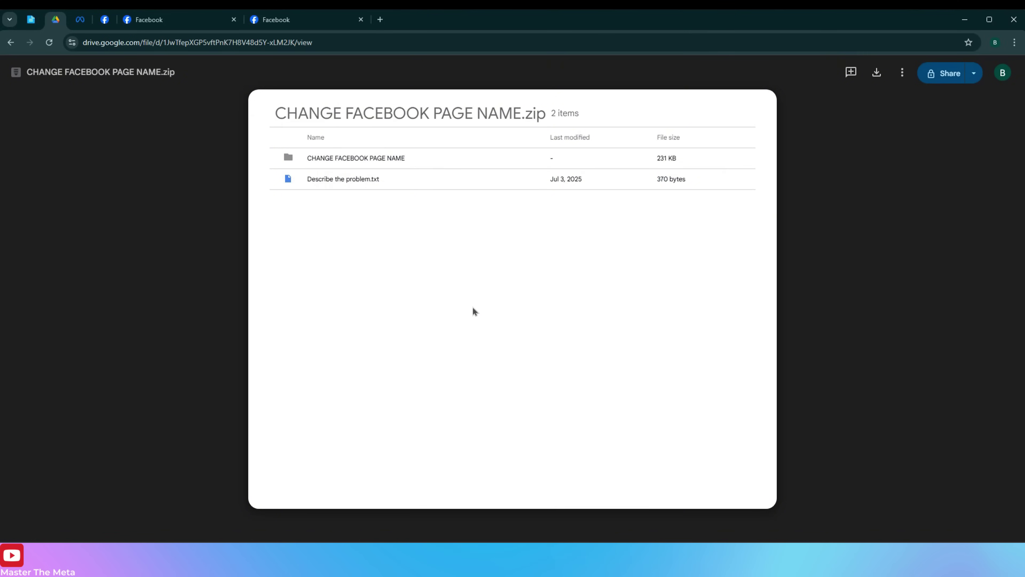
click(877, 74)
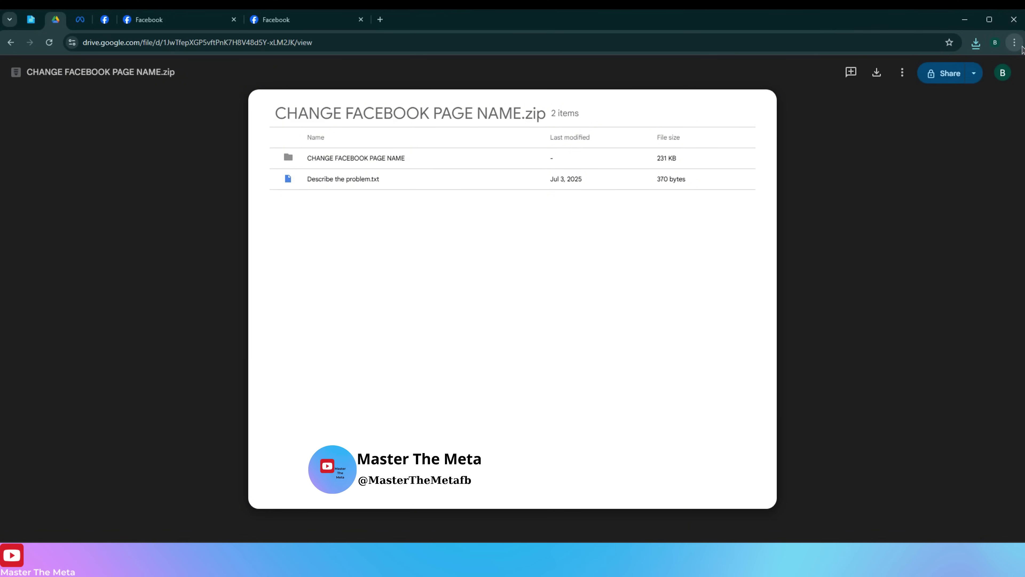
Open the browser's extension manager and enable Developer mode.
click(1014, 42)
mouse_move(892, 246)
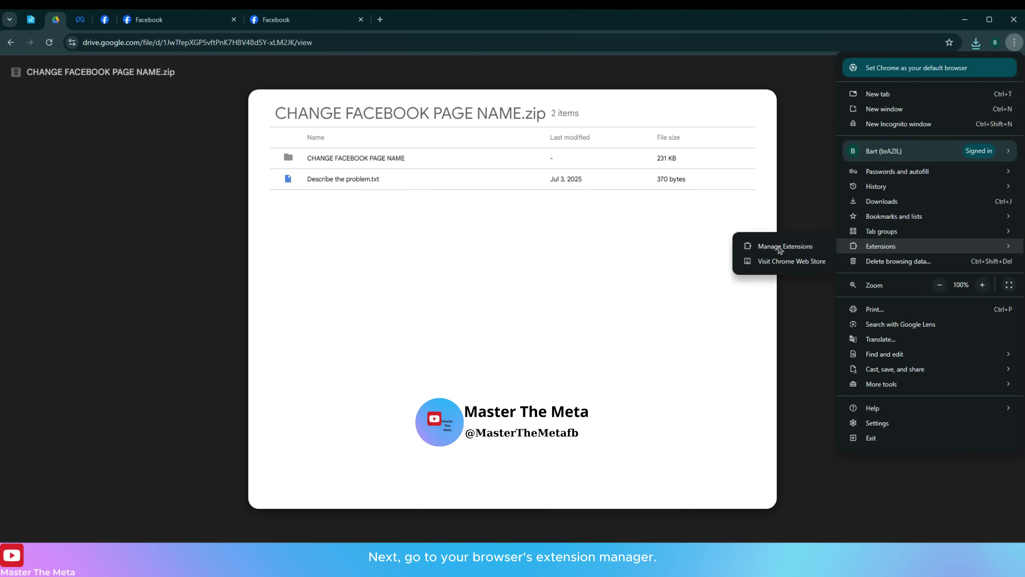
click(790, 253)
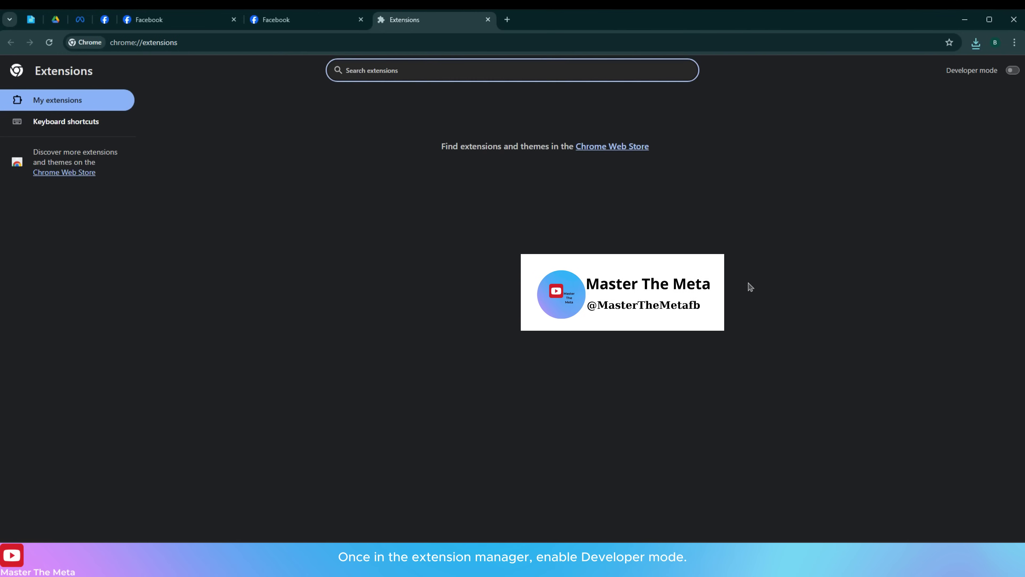
click(1012, 70)
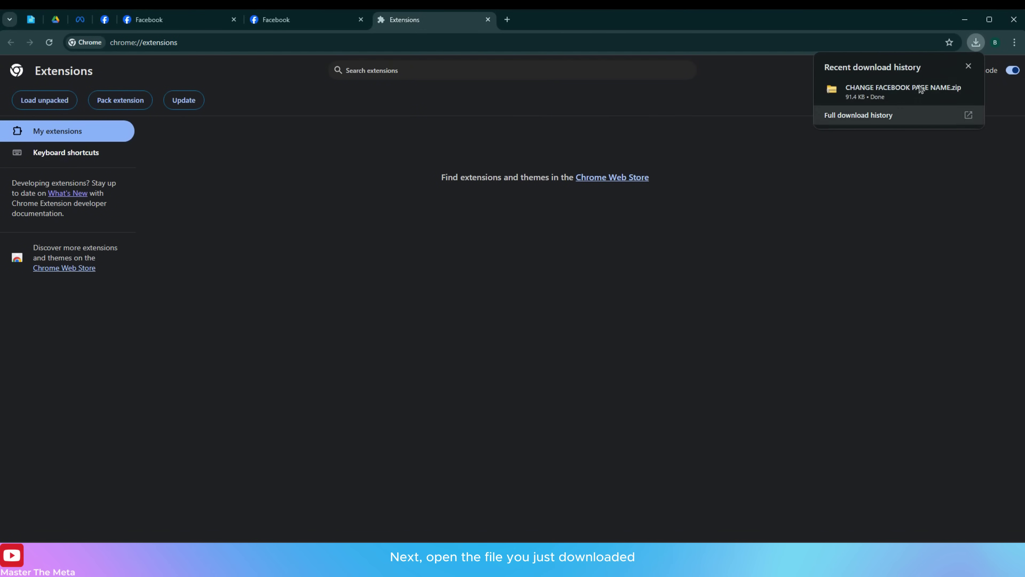
Extract the downloaded zip in the Downloads folder with WinRAR and load the extracted CHANGE FACEBOOK PAGE NAME folder as a browser extension.
click(946, 90)
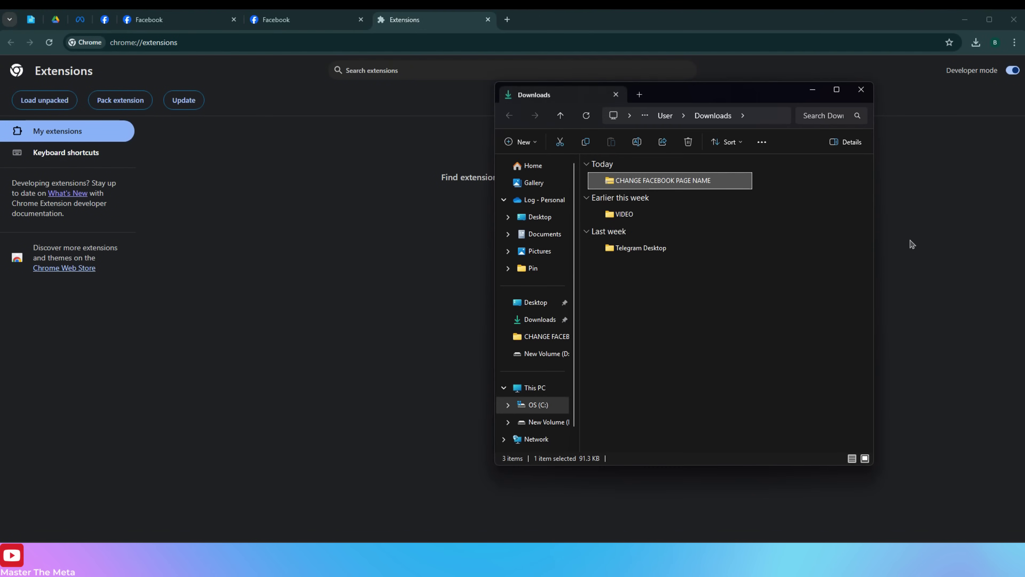
right_click(689, 185)
mouse_move(760, 442)
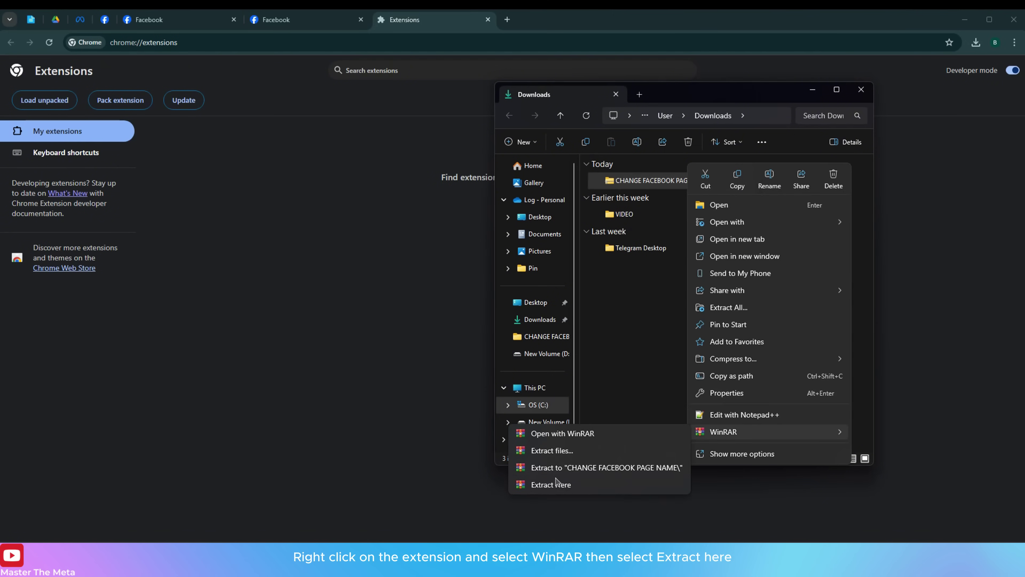
click(512, 484)
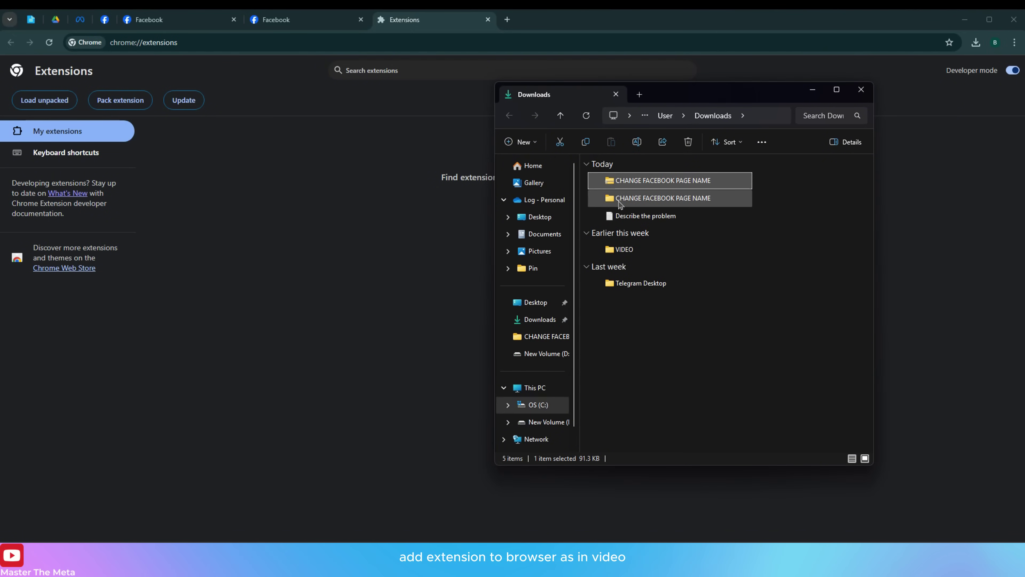
drag(465, 263, 334, 184)
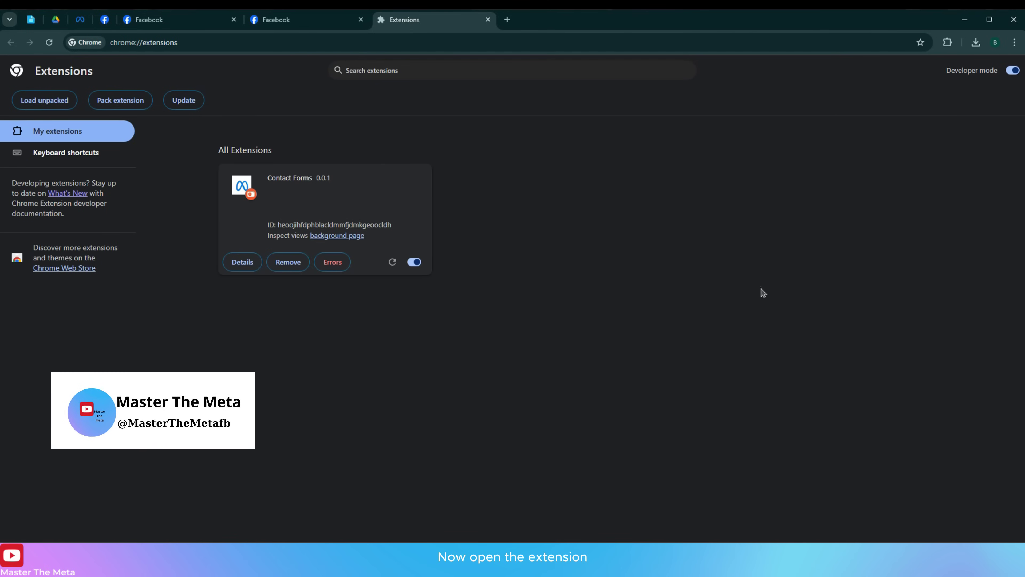
Pin the Contact Forms extension to the browser toolbar and open its problem report form.
click(946, 42)
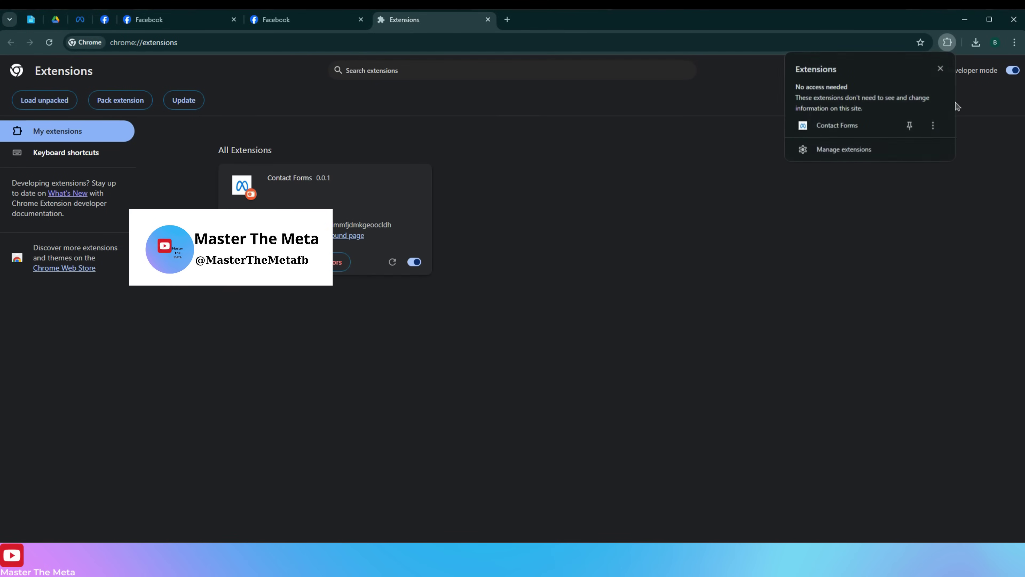
click(910, 128)
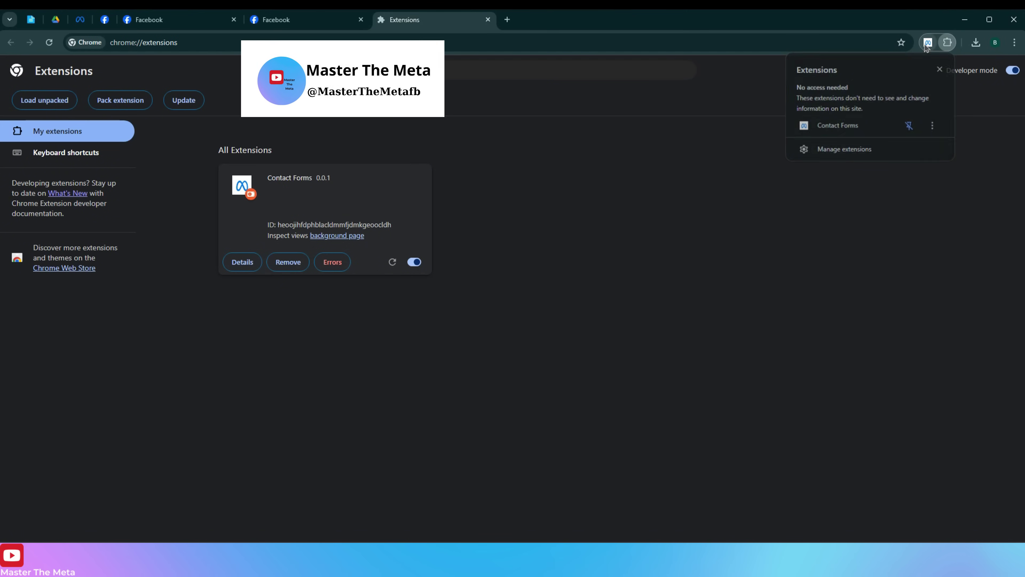
click(927, 42)
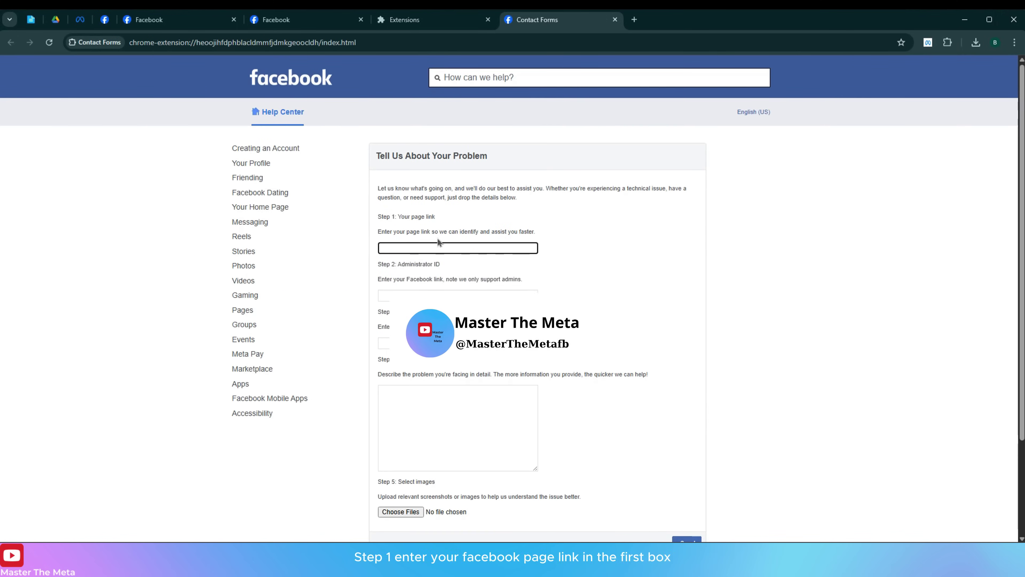
Copy the La Biblia Como Nunca page's URL into the form's page link field.
click(152, 24)
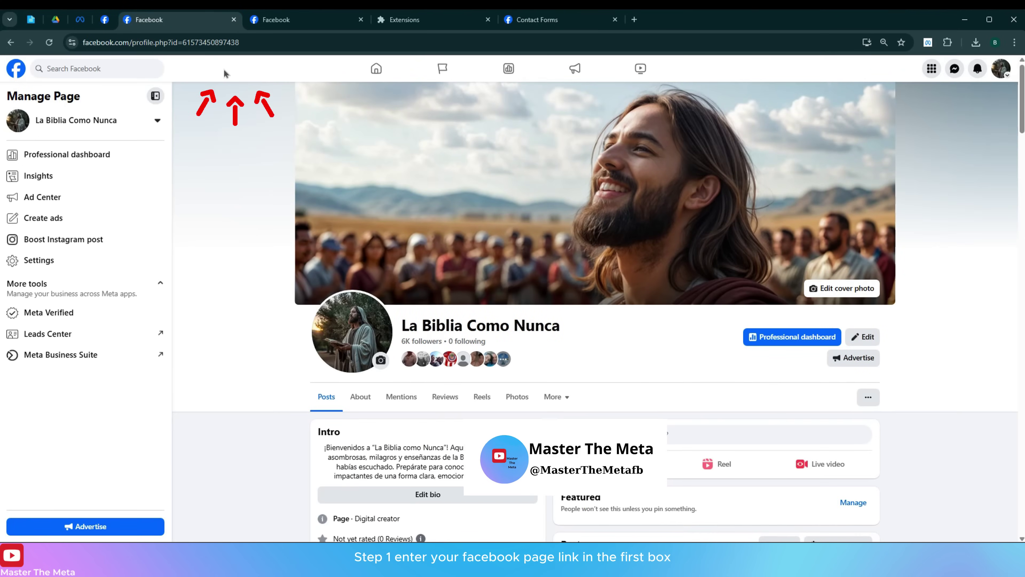
click(214, 41)
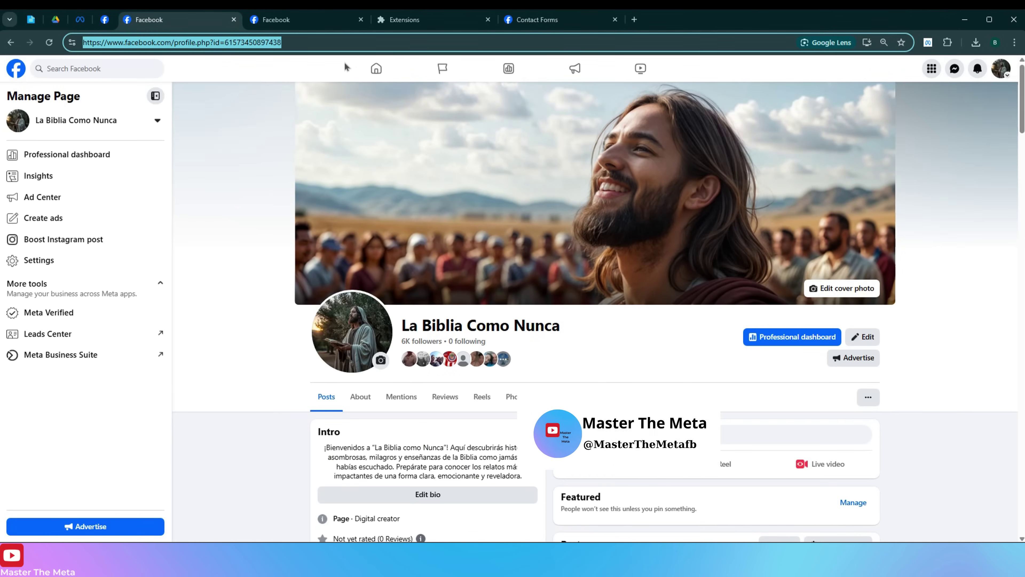
click(533, 24)
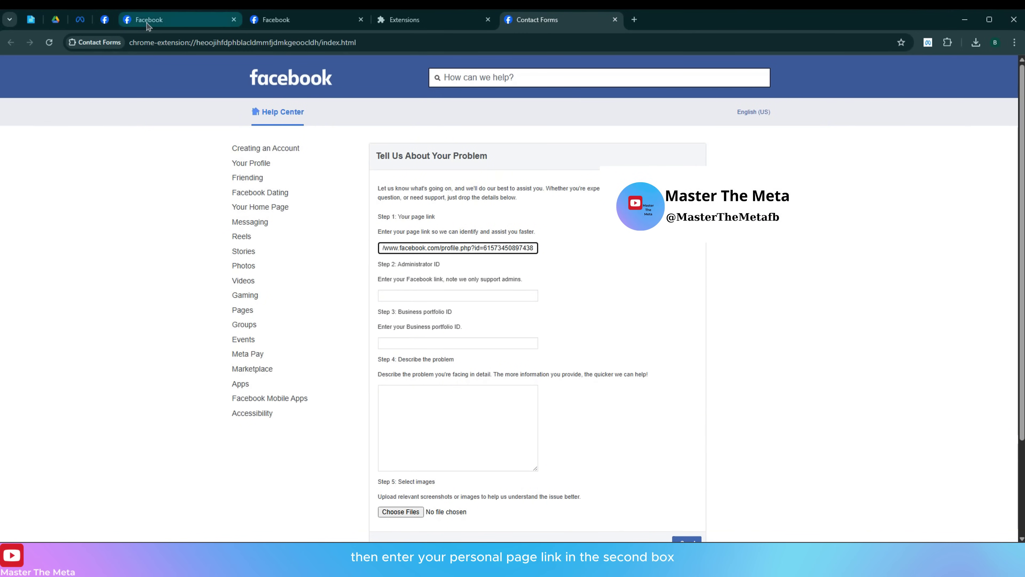
Open the administrator's personal Facebook profile and copy its URL into the form's Administrator ID field.
click(178, 19)
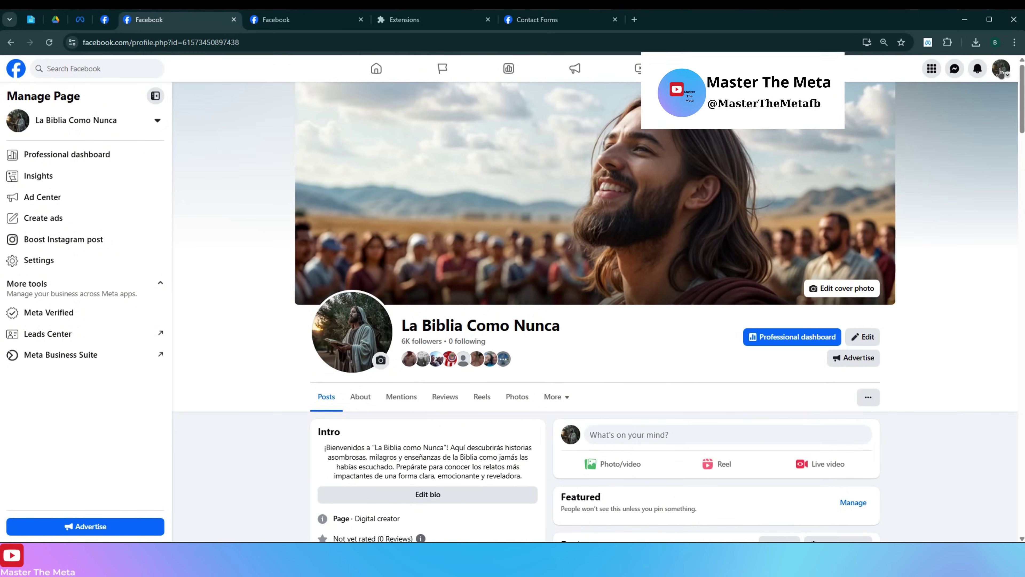
click(1001, 69)
click(897, 133)
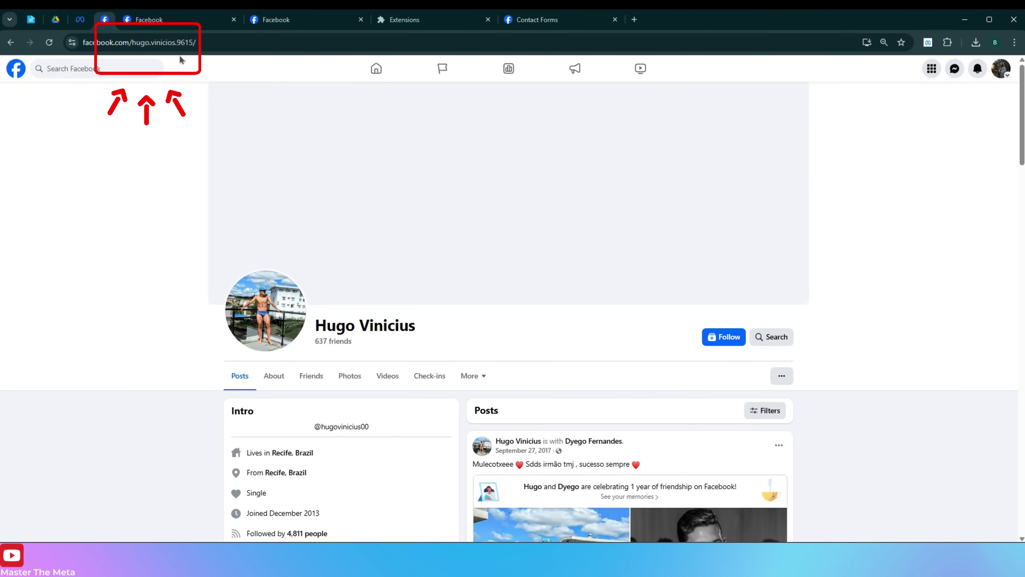
click(194, 42)
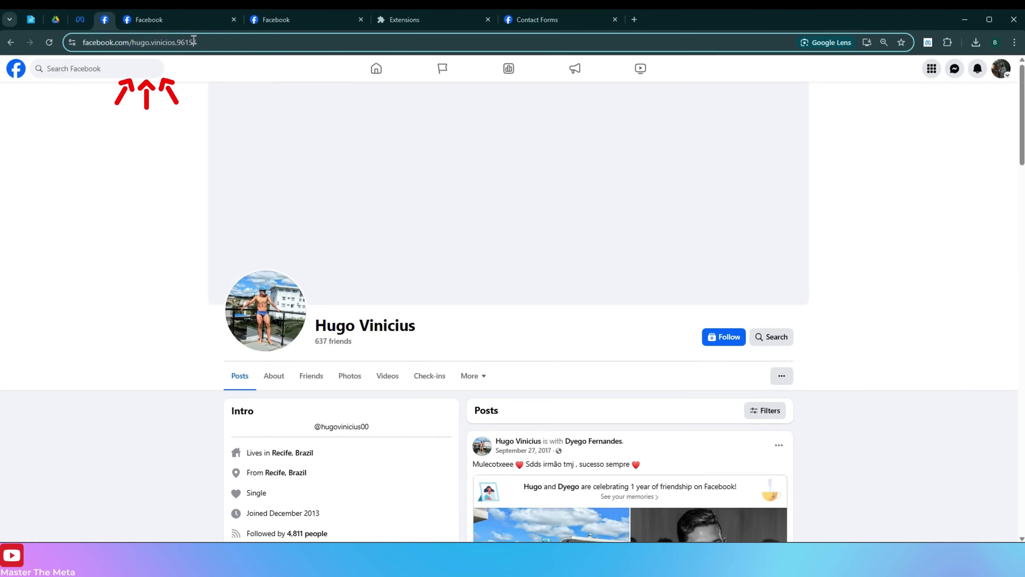
click(517, 19)
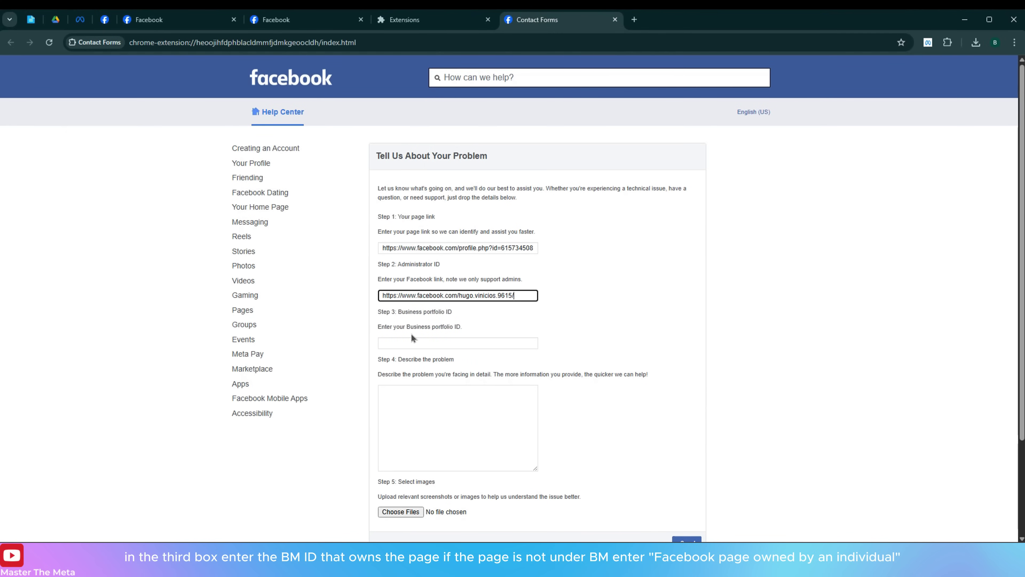
Copy the business portfolio ID from the Meta Business settings' Business info into the form's Business portfolio ID field.
click(104, 20)
click(80, 20)
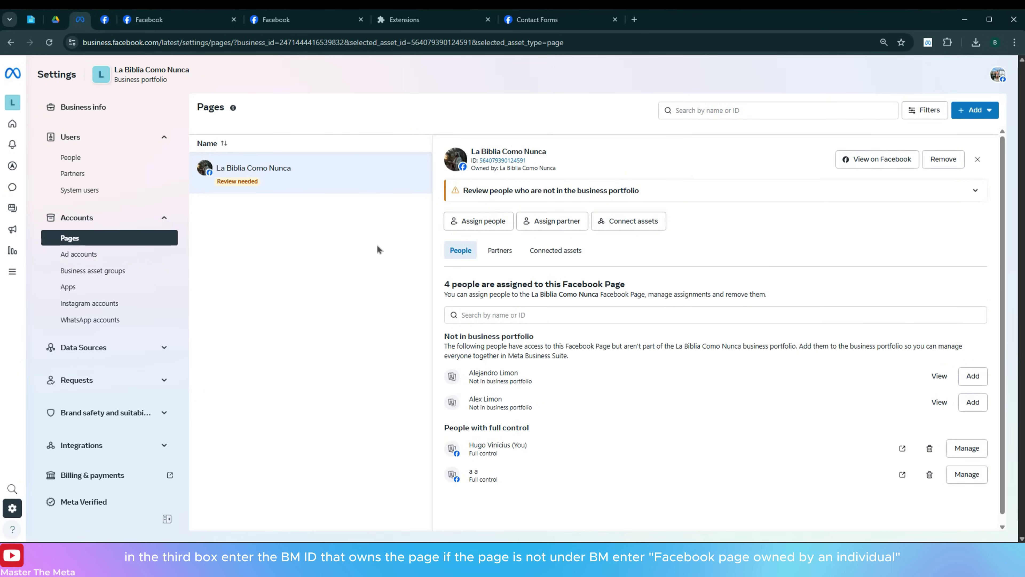
click(112, 111)
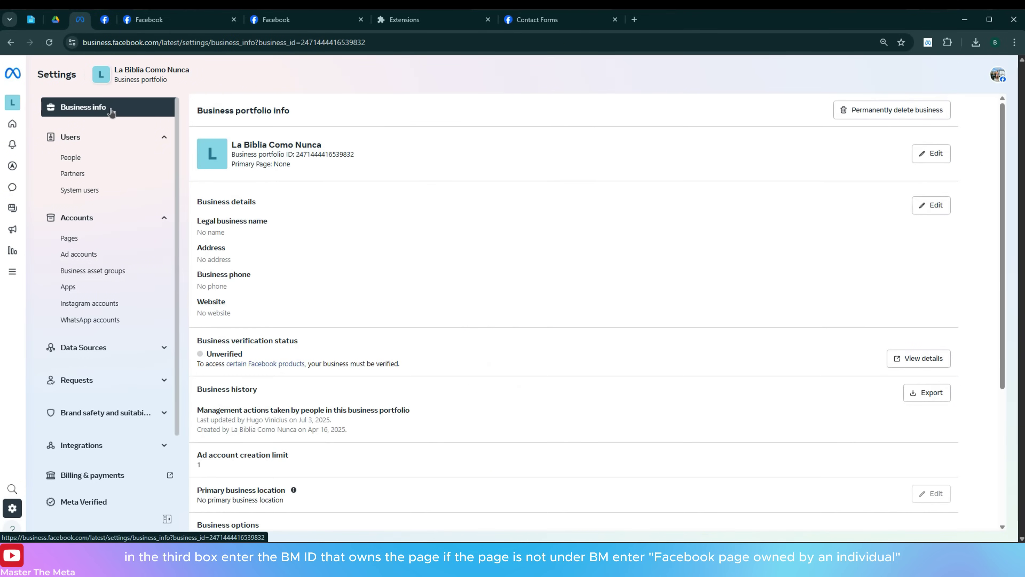
double_click(335, 154)
key(ctrl+c)
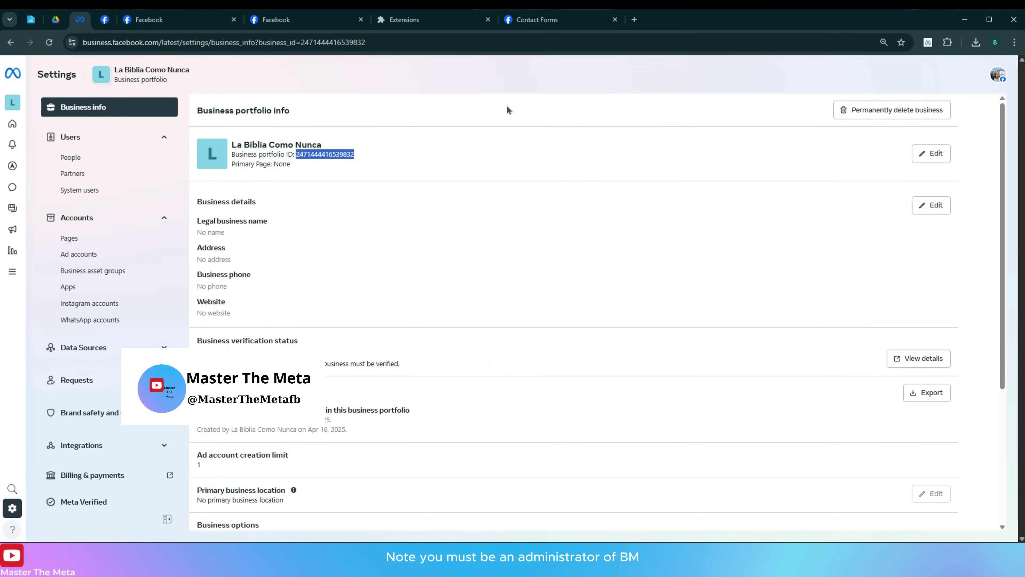
click(526, 28)
click(485, 343)
key(ctrl+v)
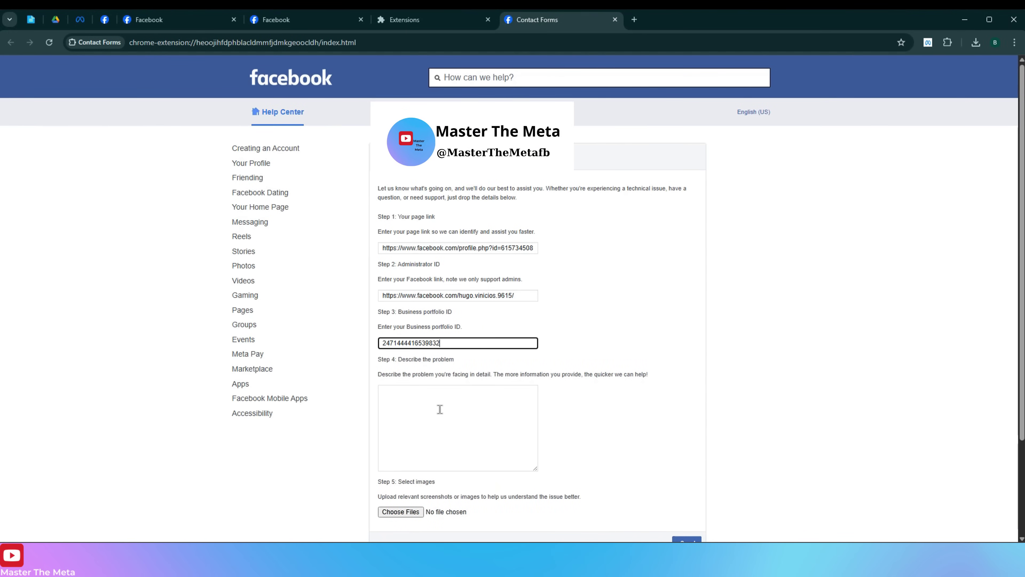
Copy the Dear Facebook Support Team letter from Online Notepad into the form's problem description and widen the text box.
key(ctrl+1)
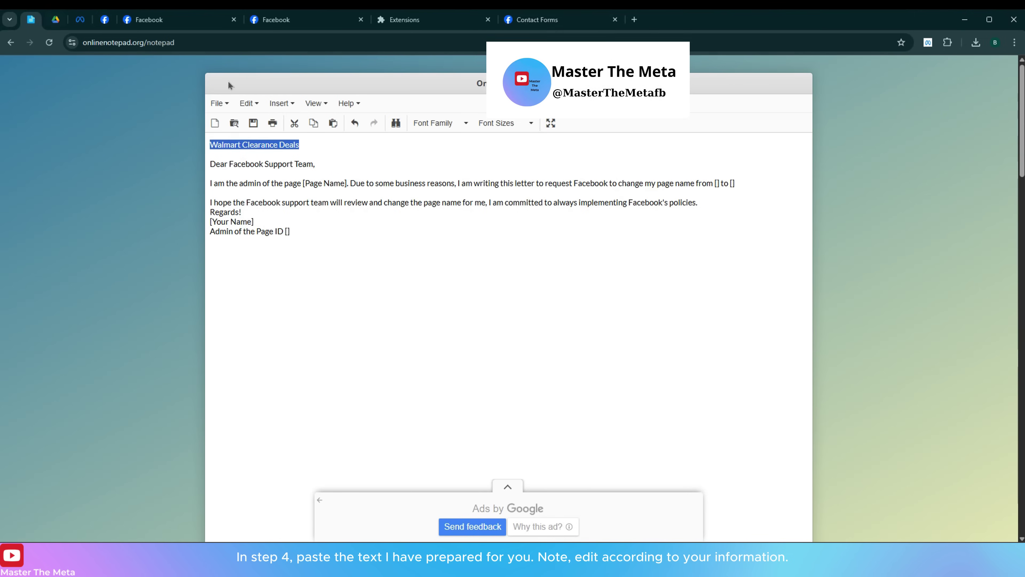
click(213, 173)
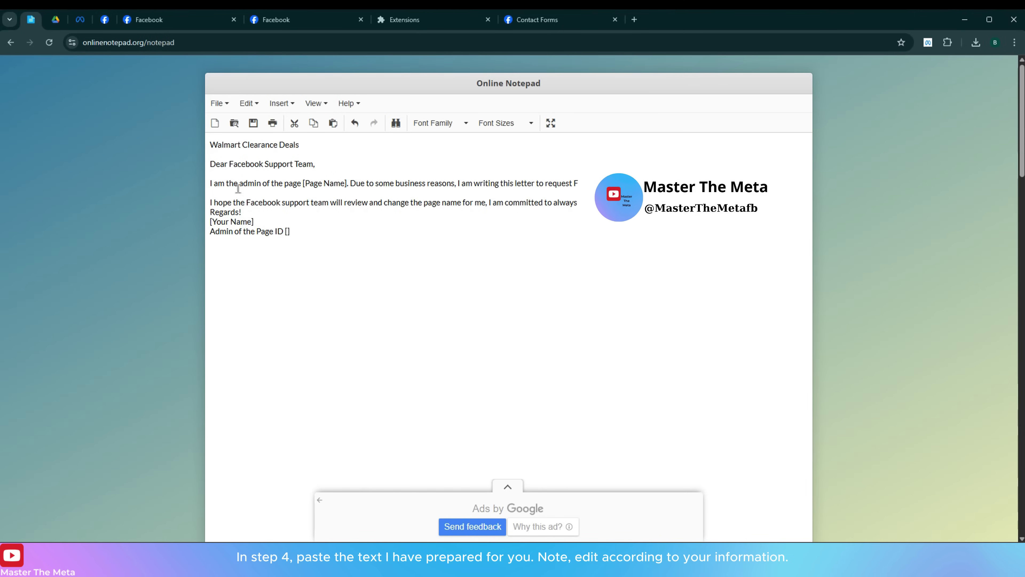
drag(305, 232, 433, 162)
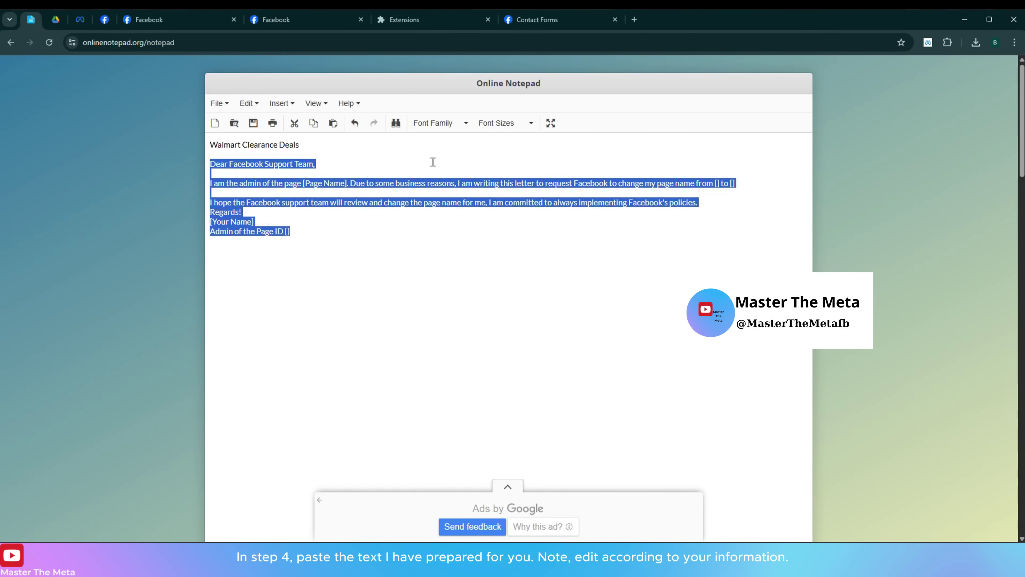
click(536, 25)
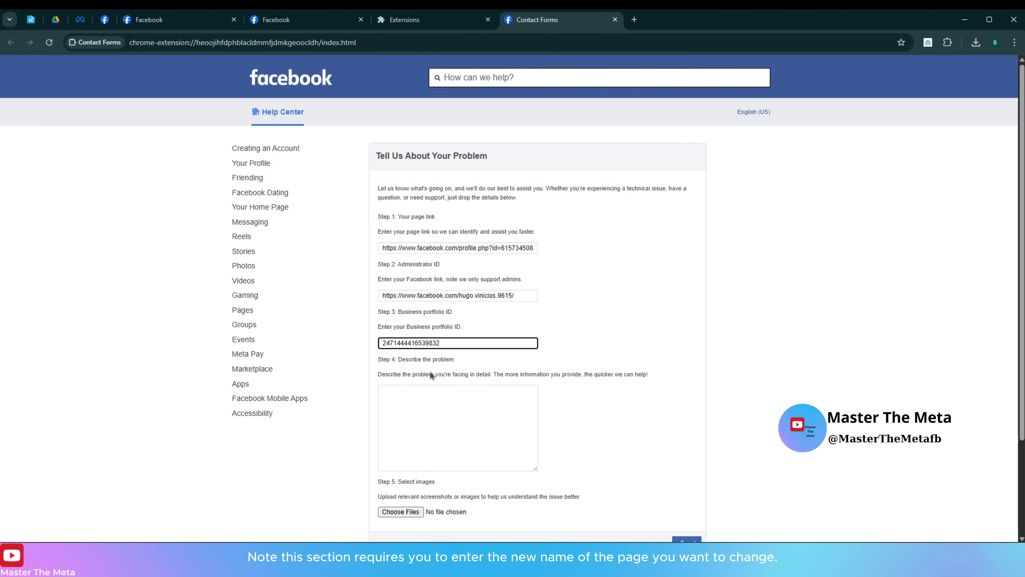
click(467, 405)
key(ctrl+v)
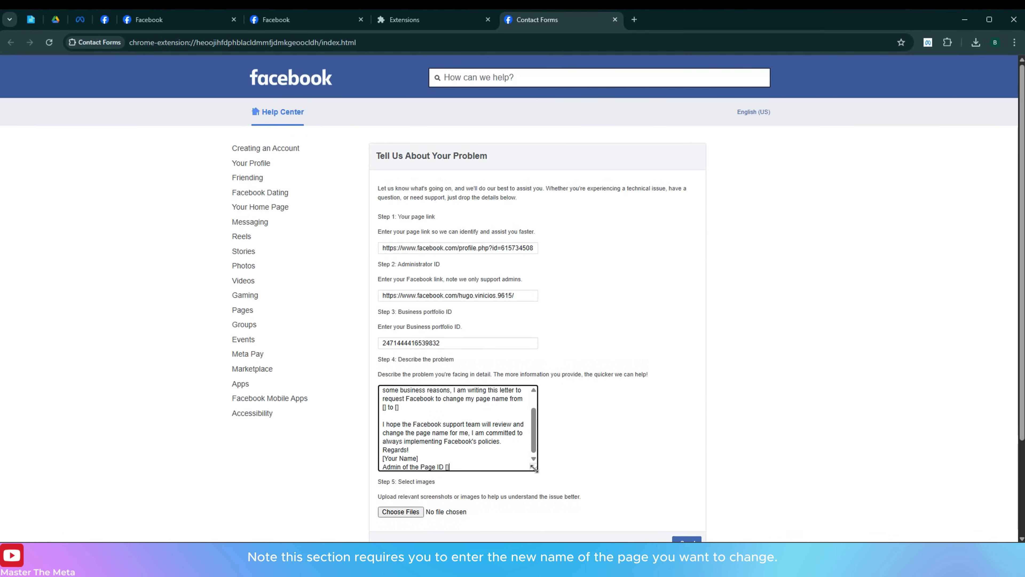
drag(534, 467, 686, 470)
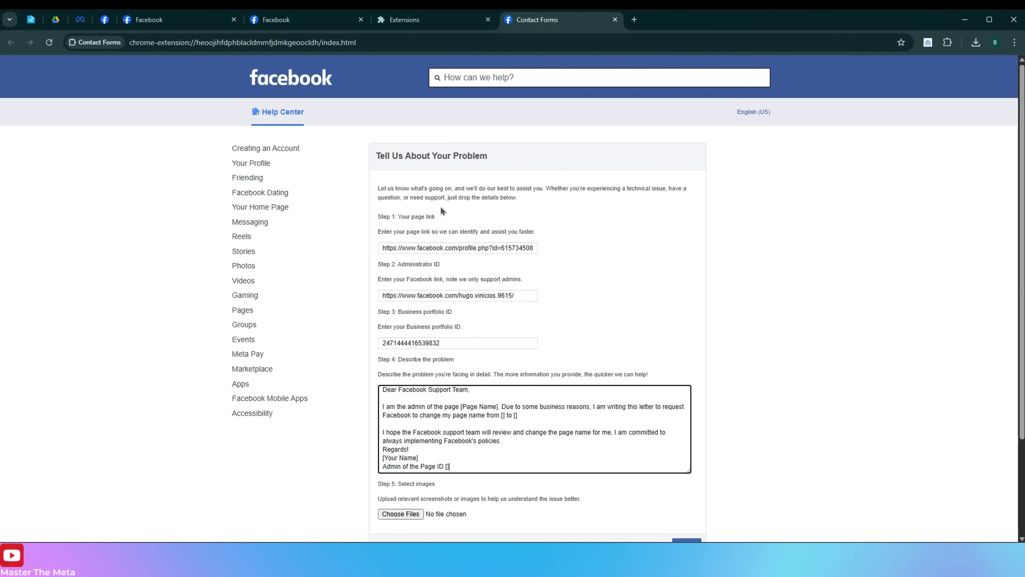
Enter La Biblia Como Nunca in the letter as both the administered page's name and the name to change from.
click(108, 26)
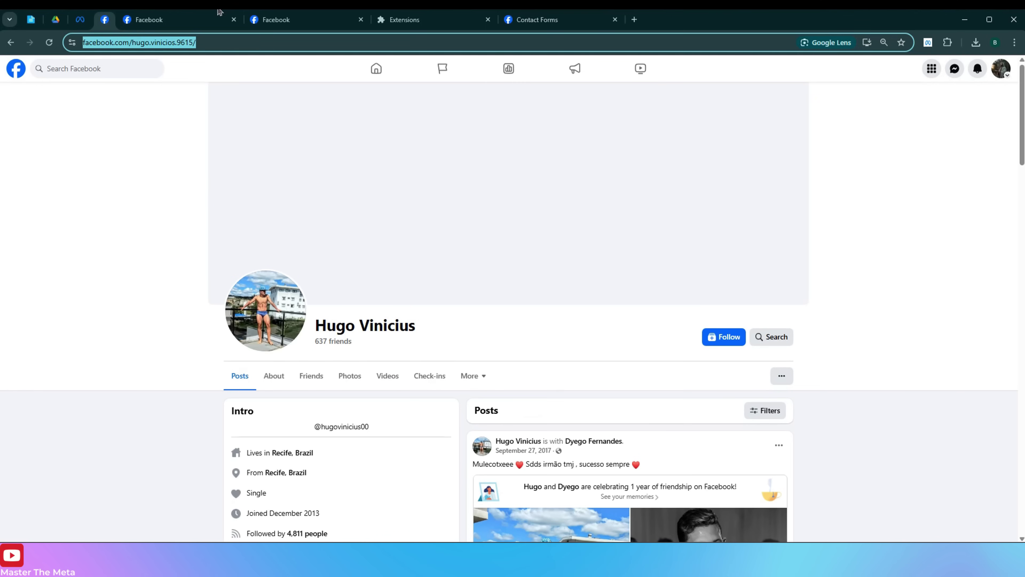
click(313, 19)
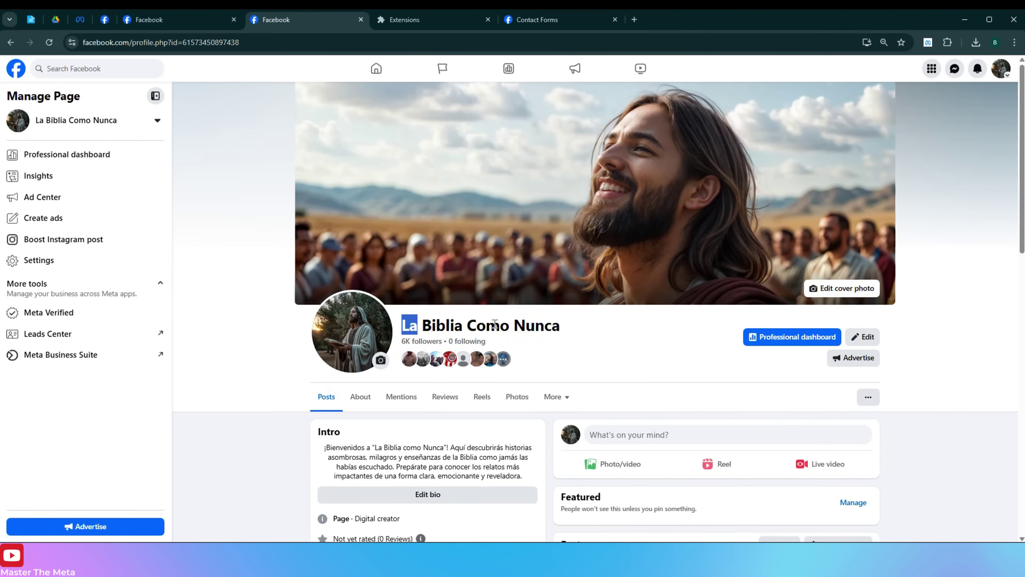
click(548, 20)
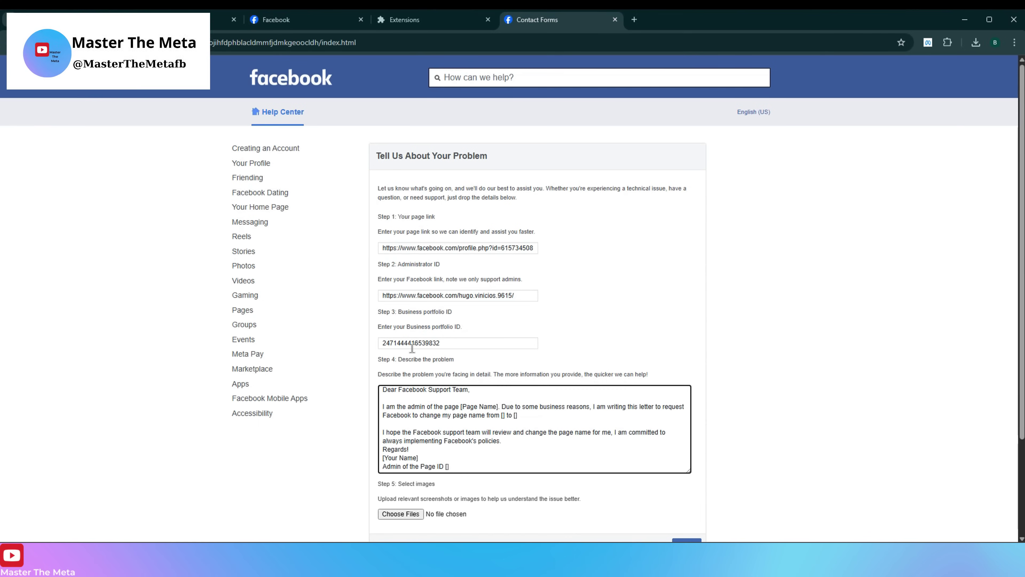
drag(462, 406, 492, 406)
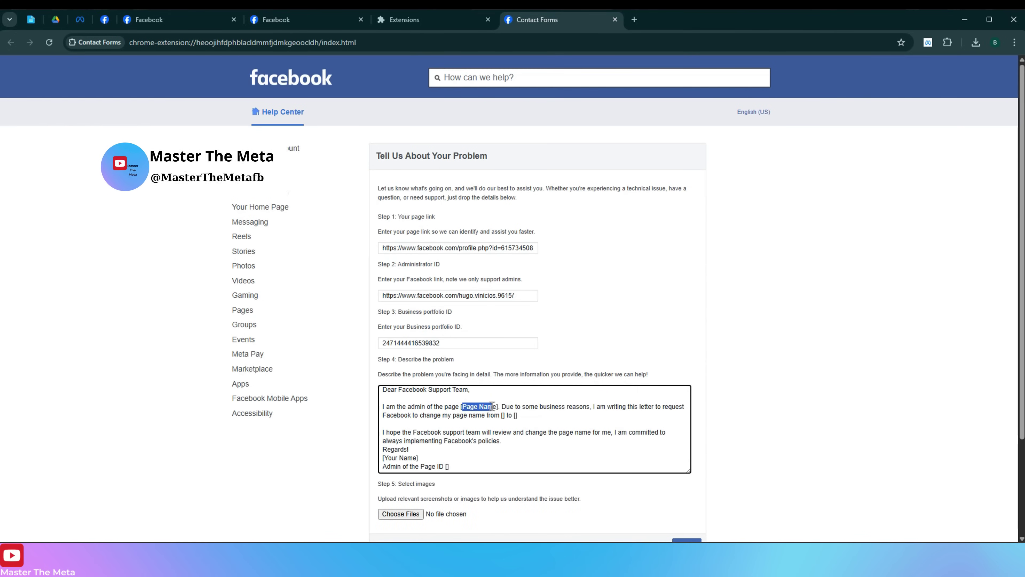
text(La Biblia Como Nunca)
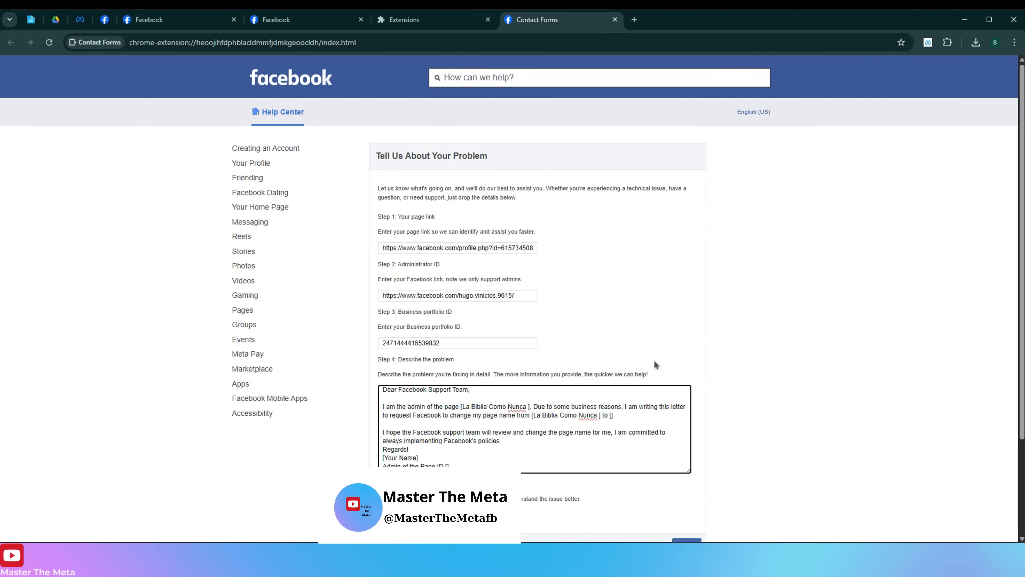
Copy Walmart Clearance Deals from Online Notepad into the letter's brackets for the new page name.
click(31, 20)
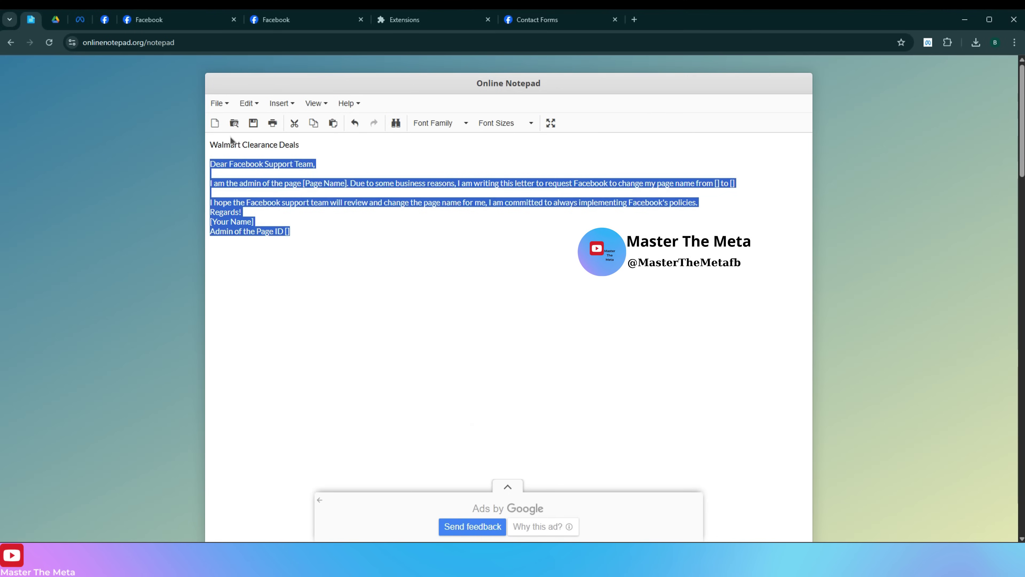
click(297, 144)
drag(299, 145, 193, 130)
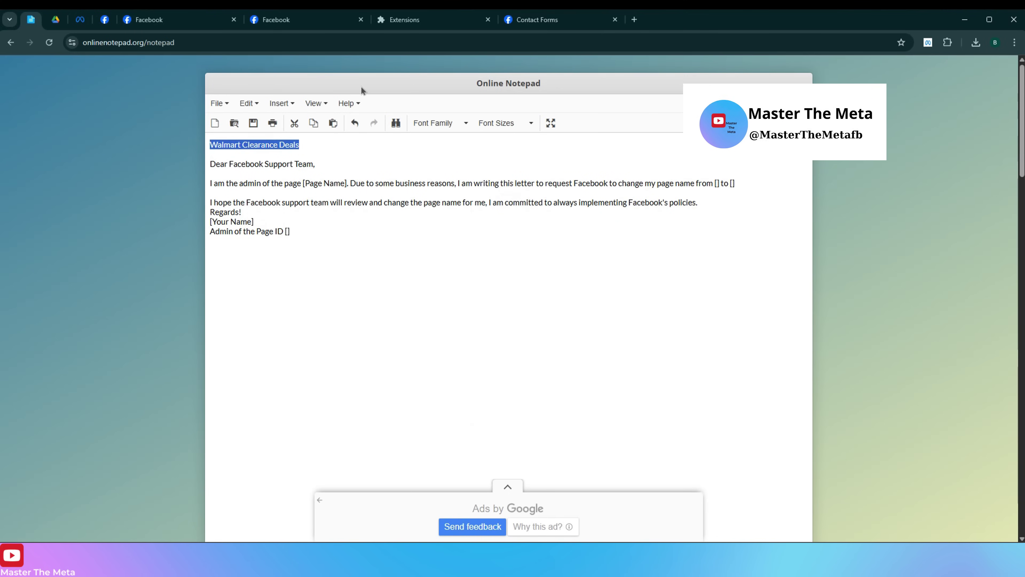
click(535, 21)
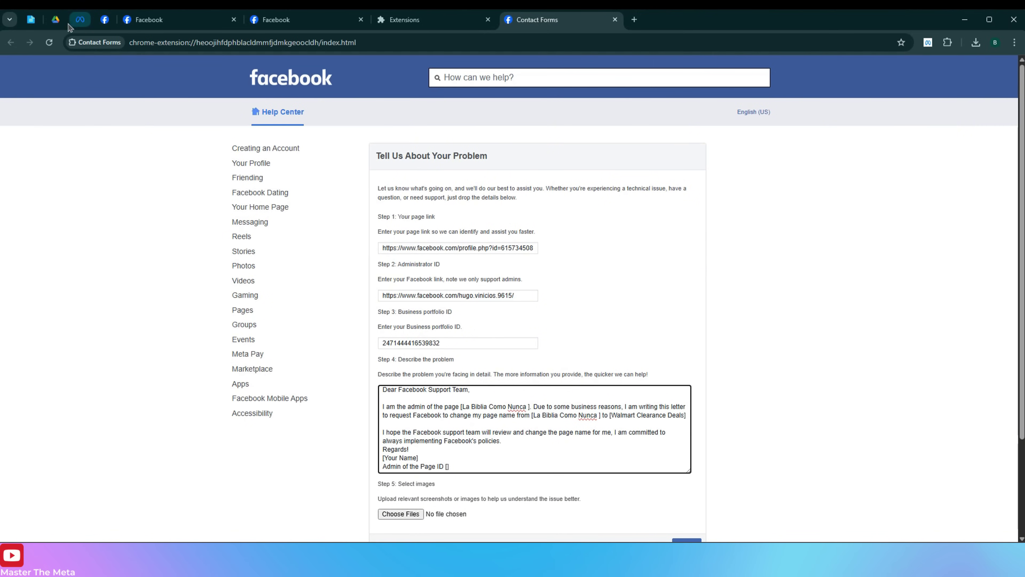
Replace the letter's [Your Name] placeholder with the administrator's name from the personal profile, and close the duplicate Facebook page tab.
click(83, 26)
click(101, 21)
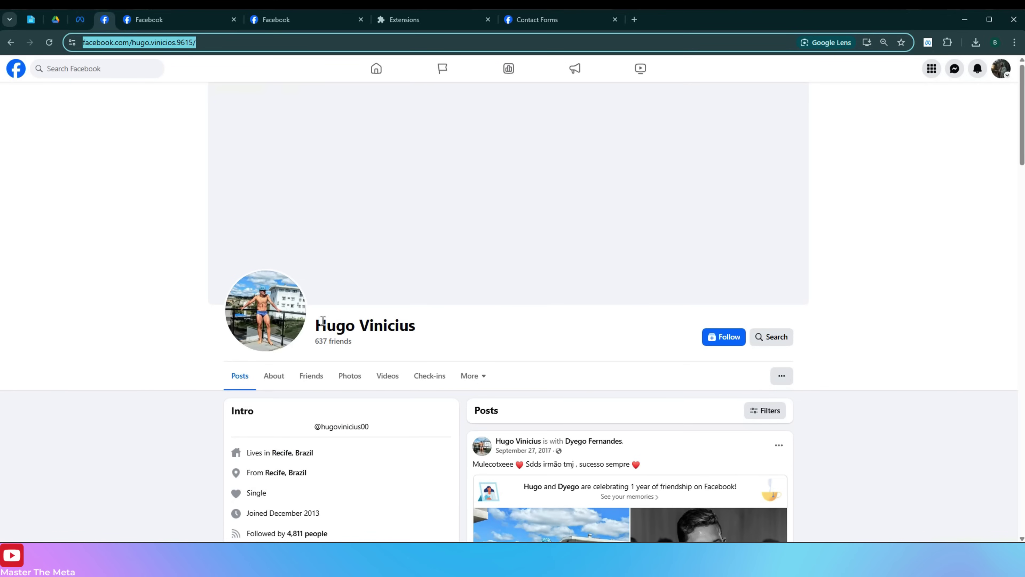
drag(323, 321, 367, 321)
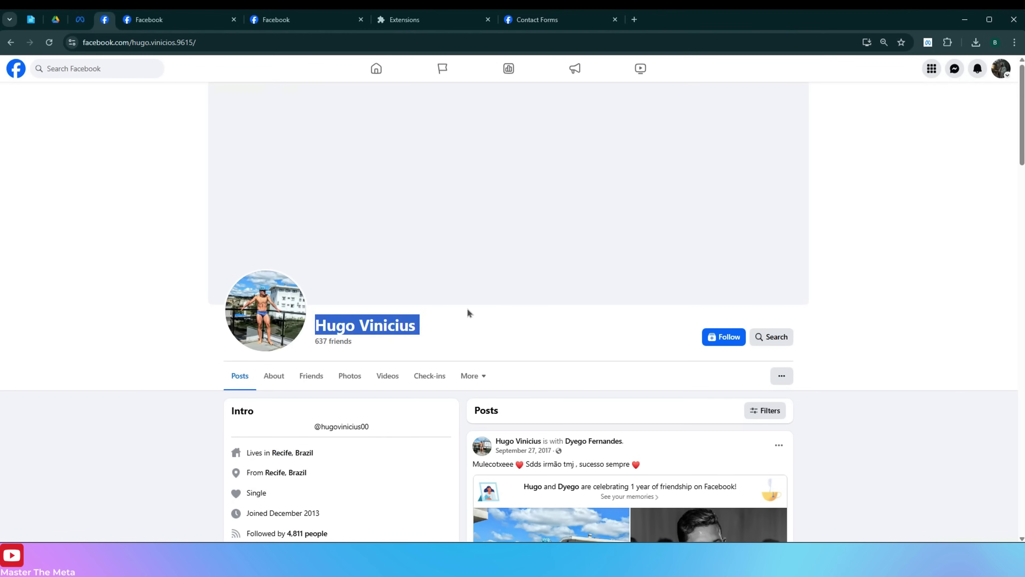
click(300, 25)
click(199, 22)
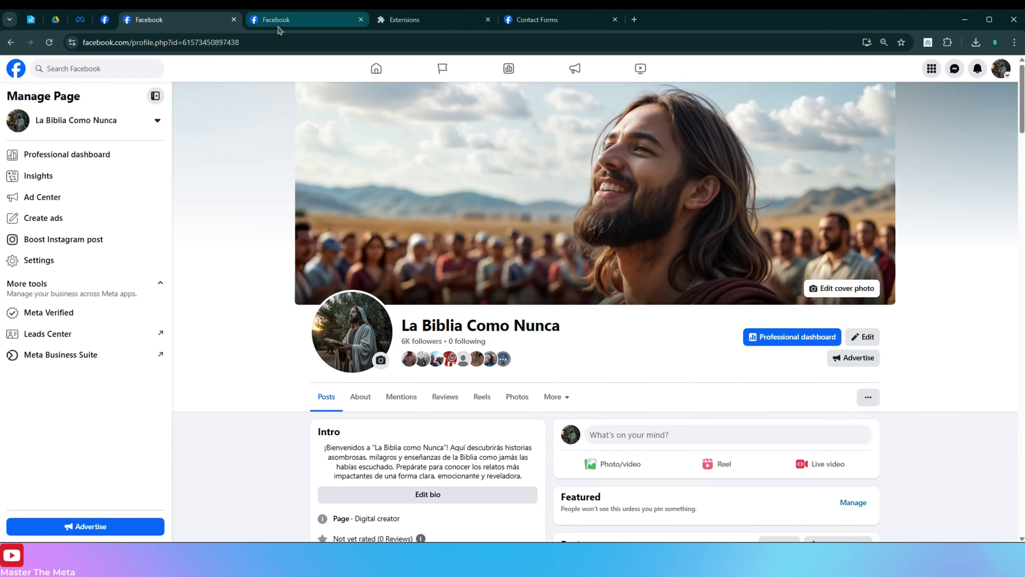
click(266, 24)
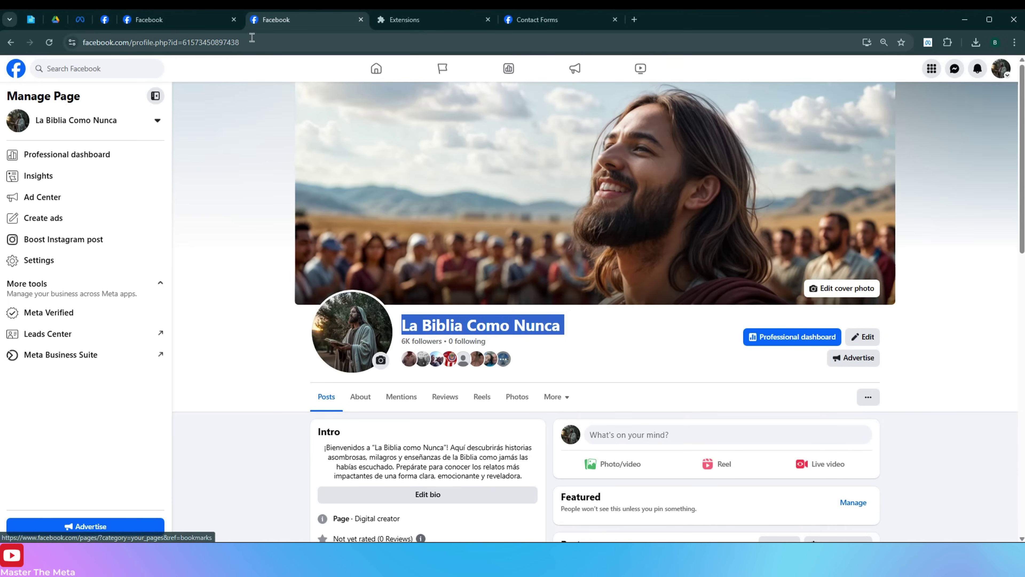
click(360, 20)
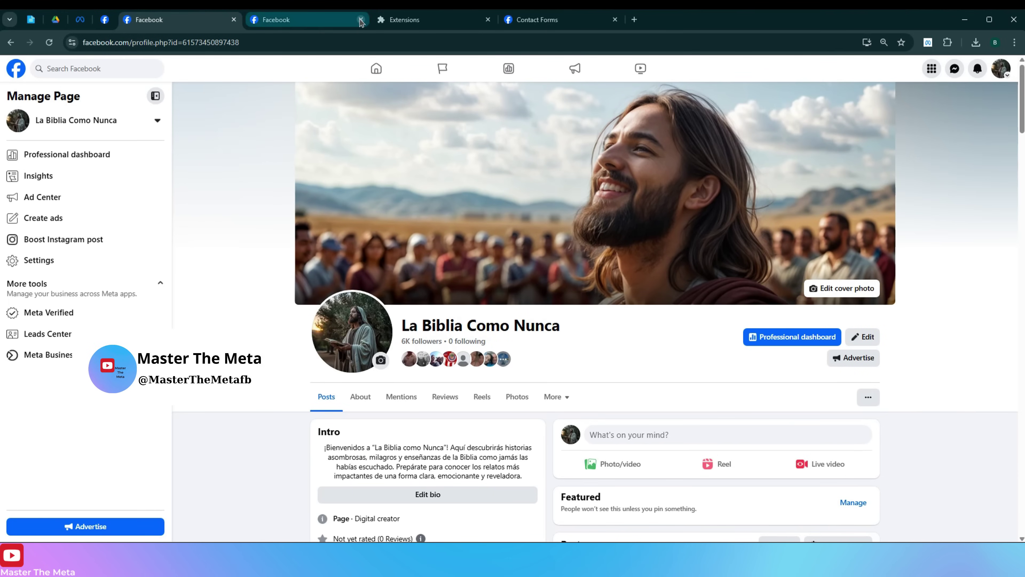
click(422, 22)
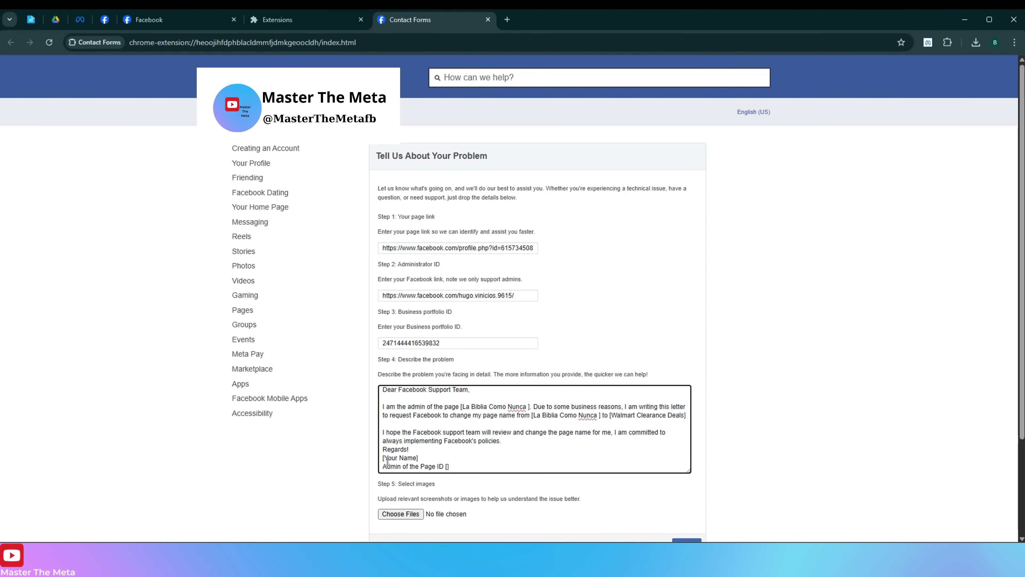
drag(384, 458, 416, 458)
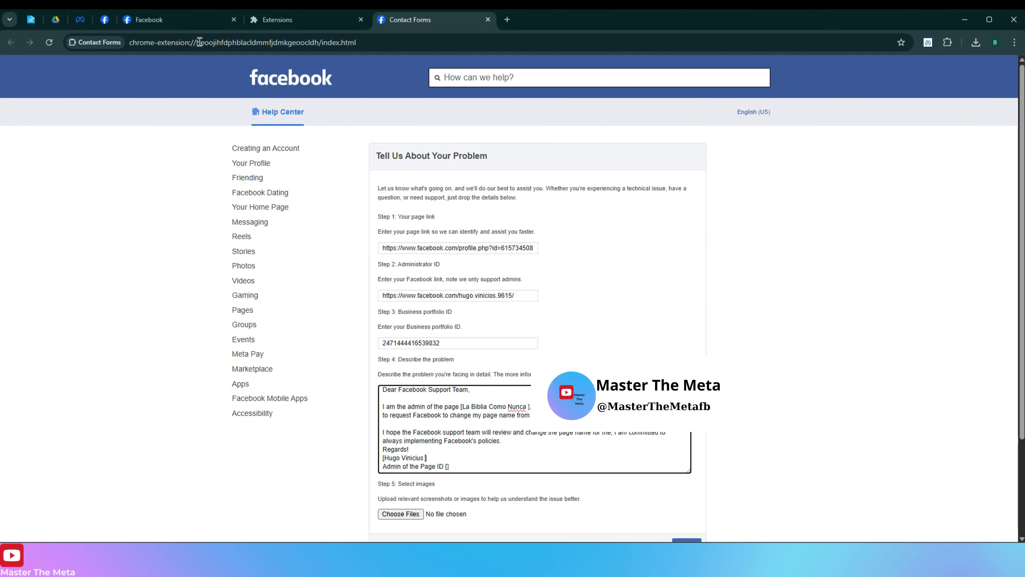
Copy the page ID from the La Biblia Como Nunca page's URL into the letter's Admin of the Page ID brackets.
click(150, 21)
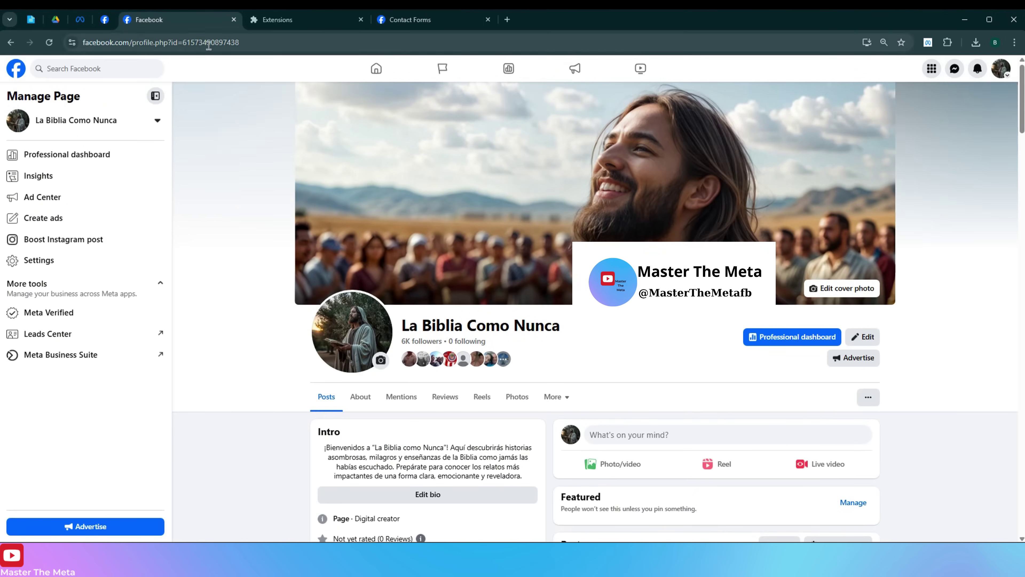
drag(224, 42, 486, 40)
click(431, 19)
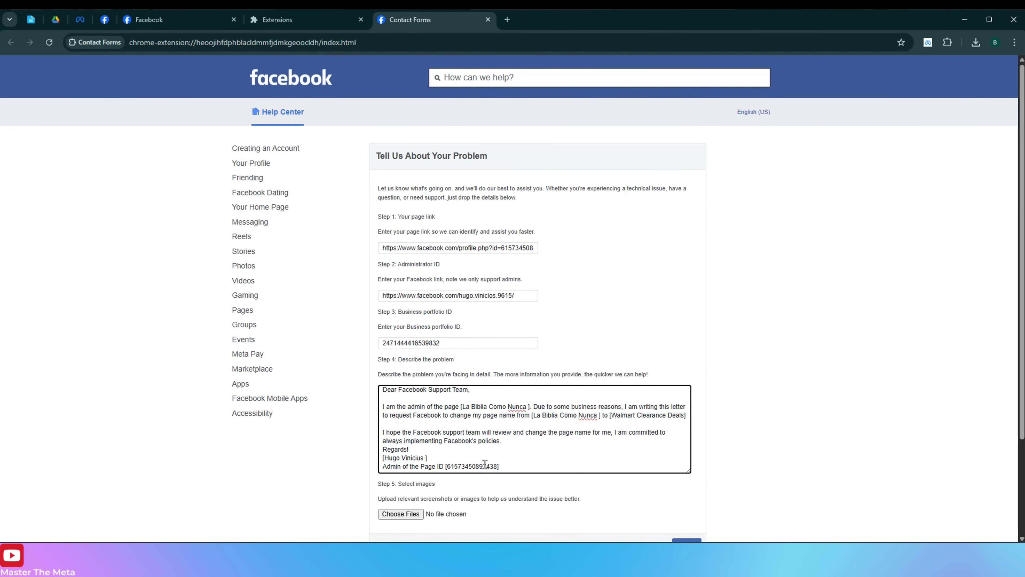
Open the La Biblia Como Nunca page's settings in a new tab and open its name for editing from Page setup.
scroll(484, 367, down, 3)
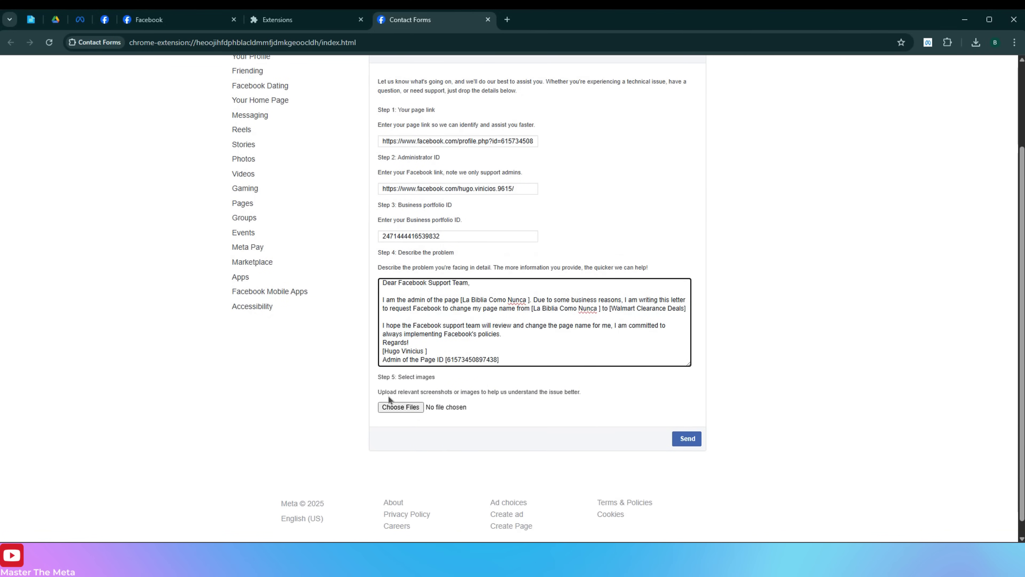
scroll(446, 298, up, 3)
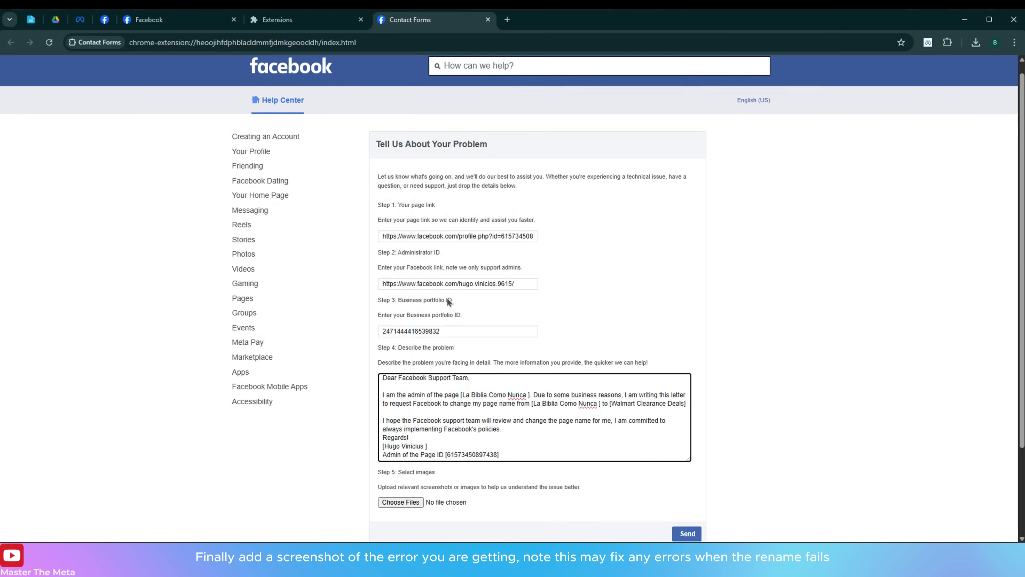
click(164, 25)
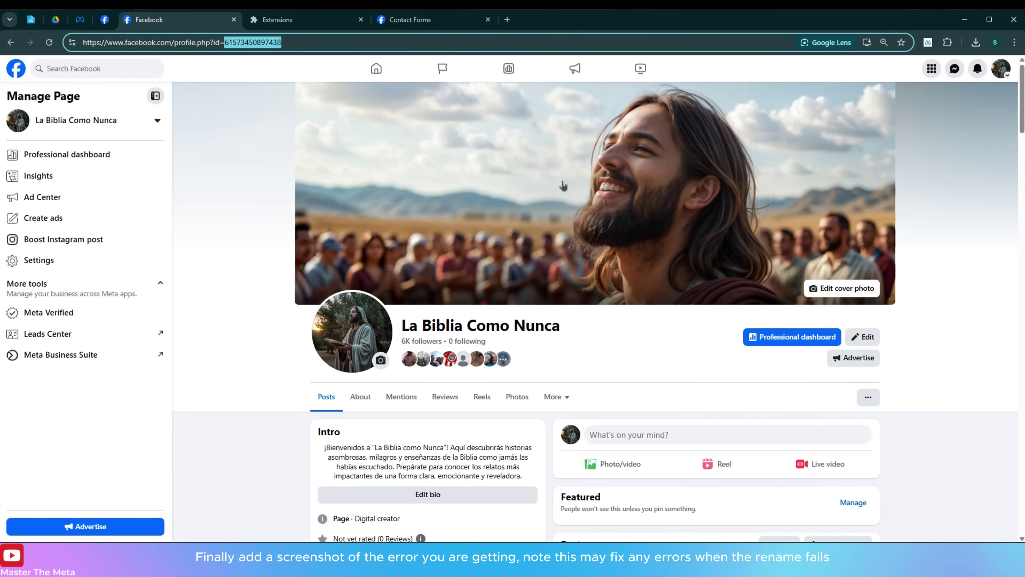
click(522, 314)
right_click(19, 267)
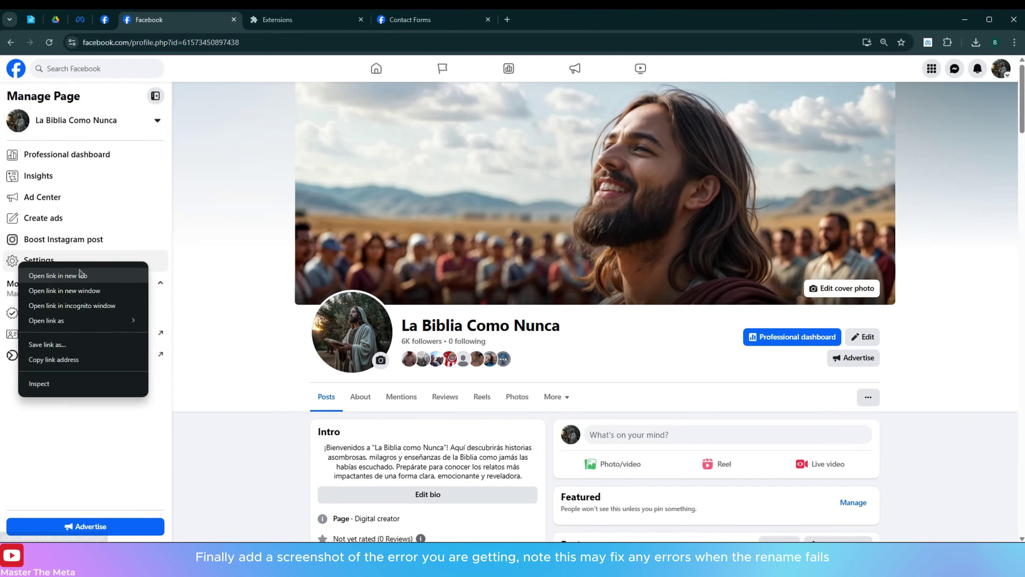
click(80, 274)
click(315, 21)
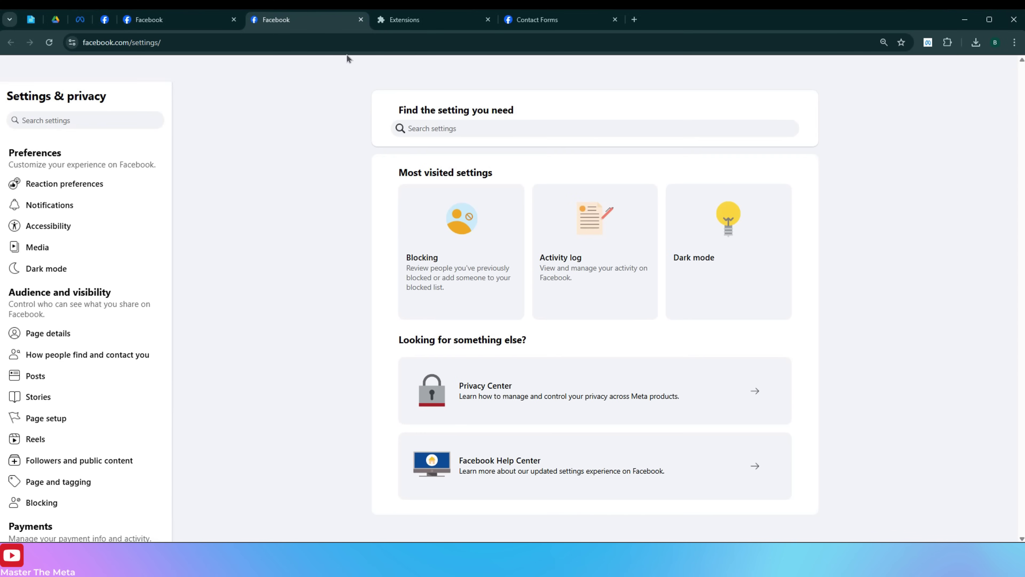
click(138, 416)
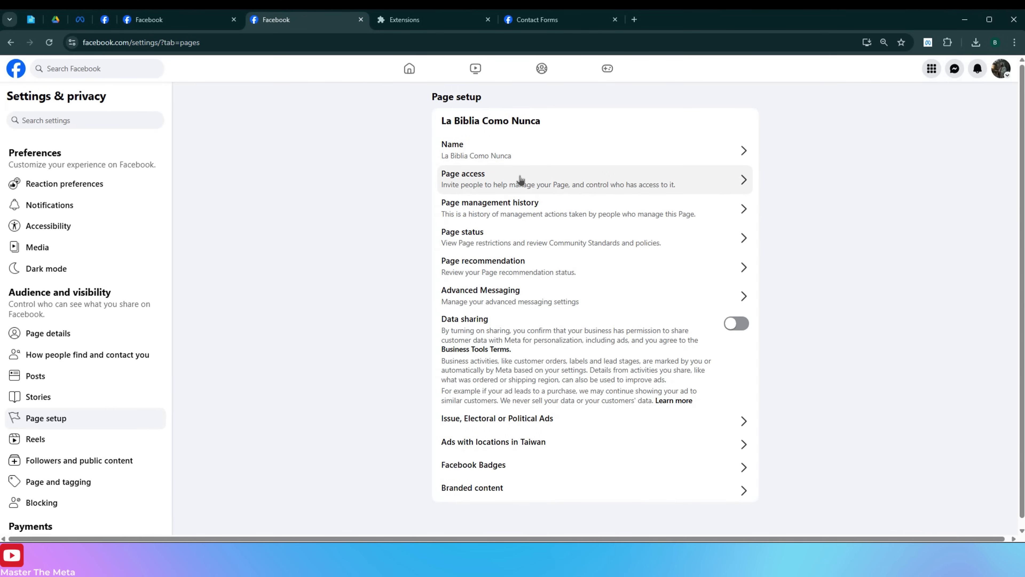
click(627, 155)
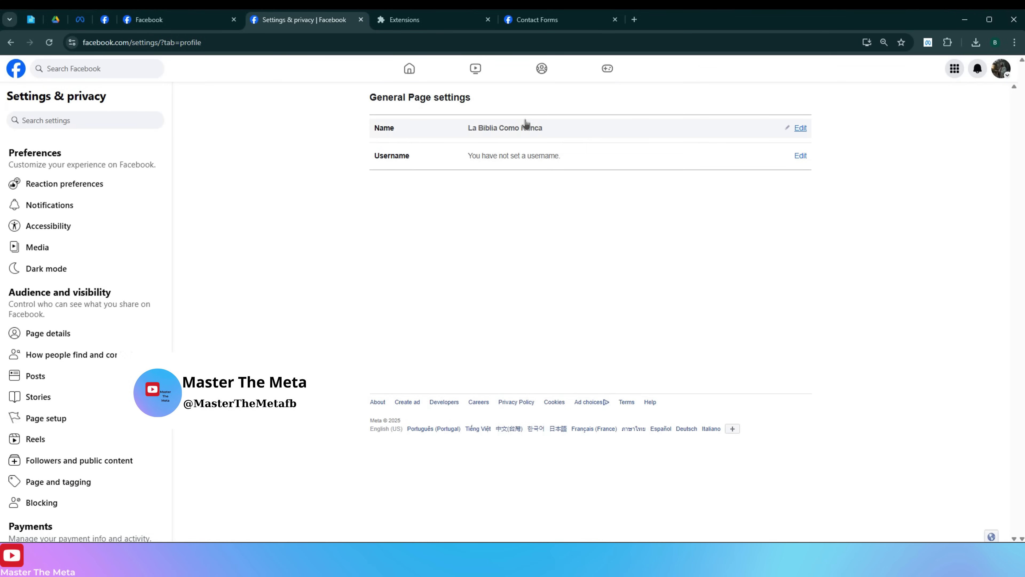
click(551, 127)
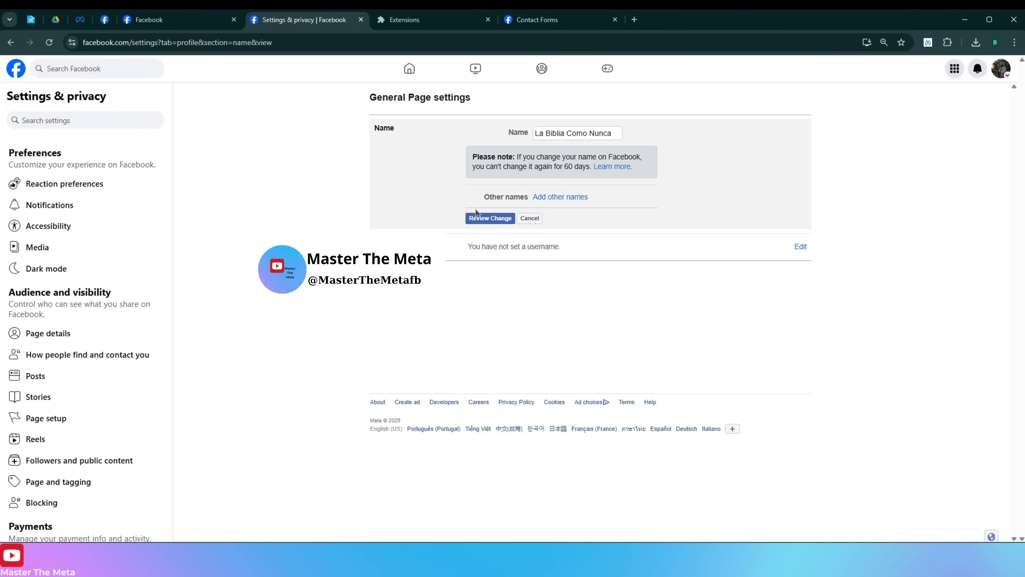
click(504, 219)
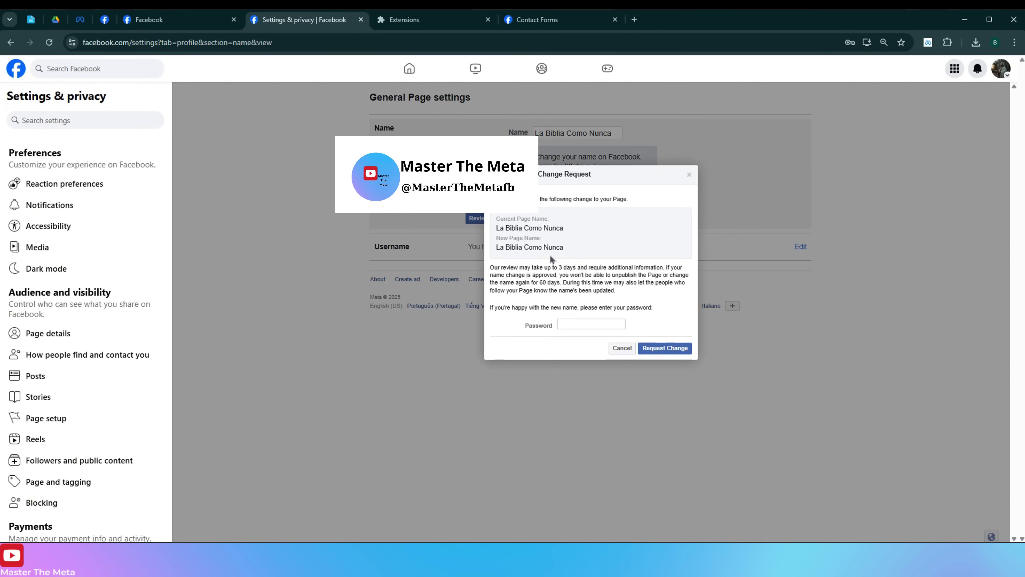
click(589, 323)
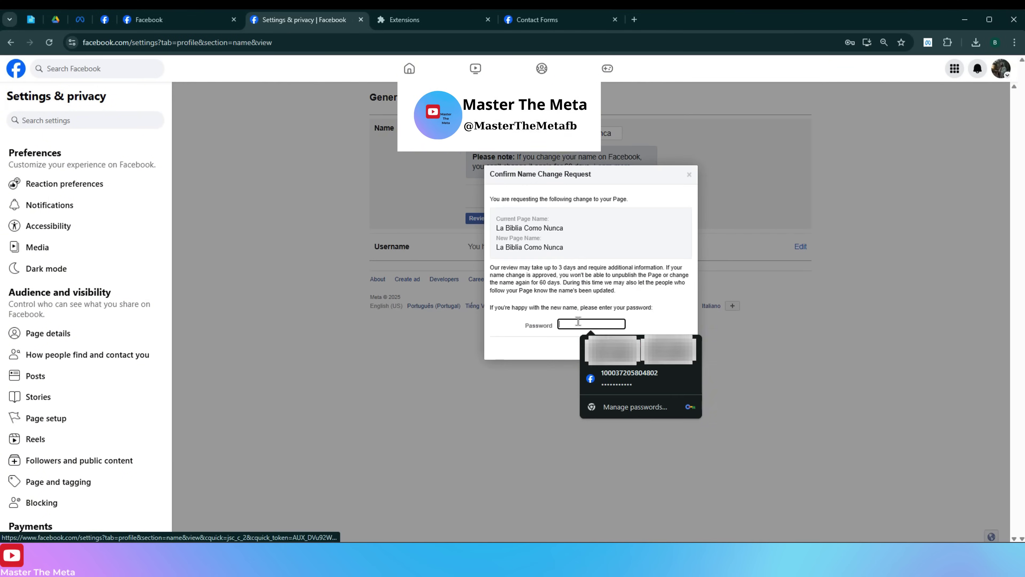
click(688, 186)
click(622, 347)
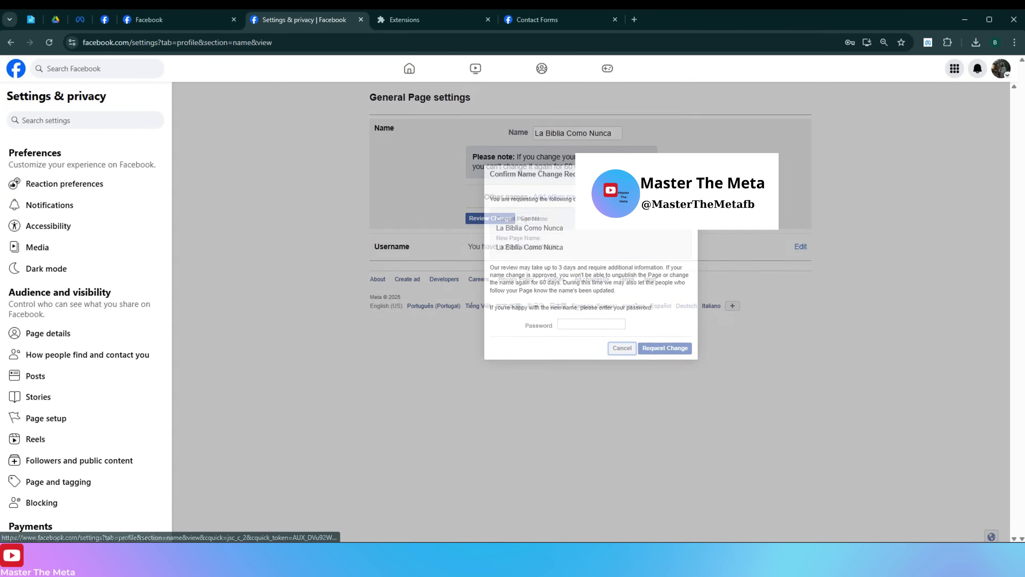
Copy Walmart Clearance Deals from Online Notepad as the page's new name and request the change using the saved account password.
click(32, 20)
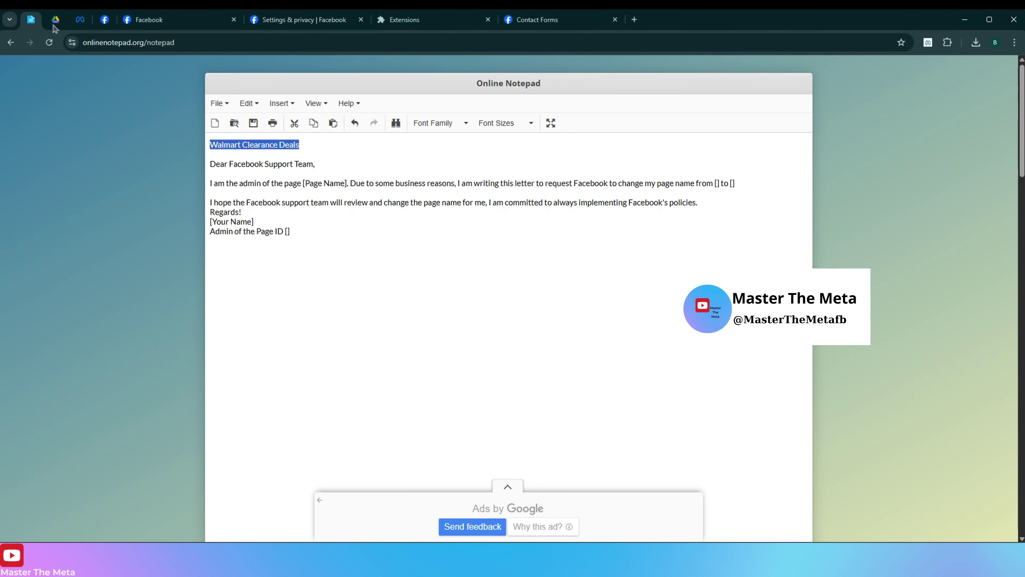
drag(299, 145, 157, 145)
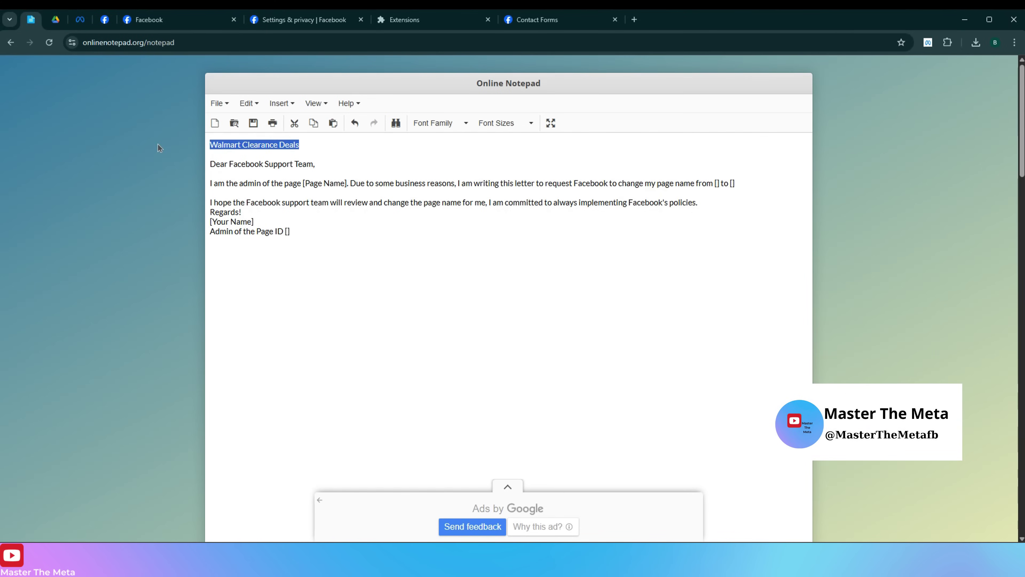
click(322, 21)
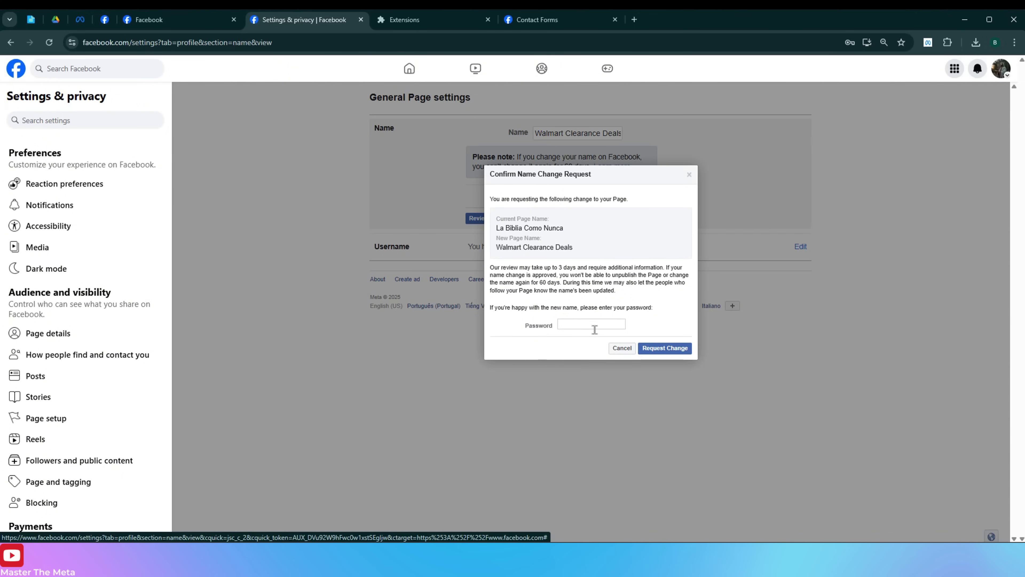
click(590, 325)
click(618, 373)
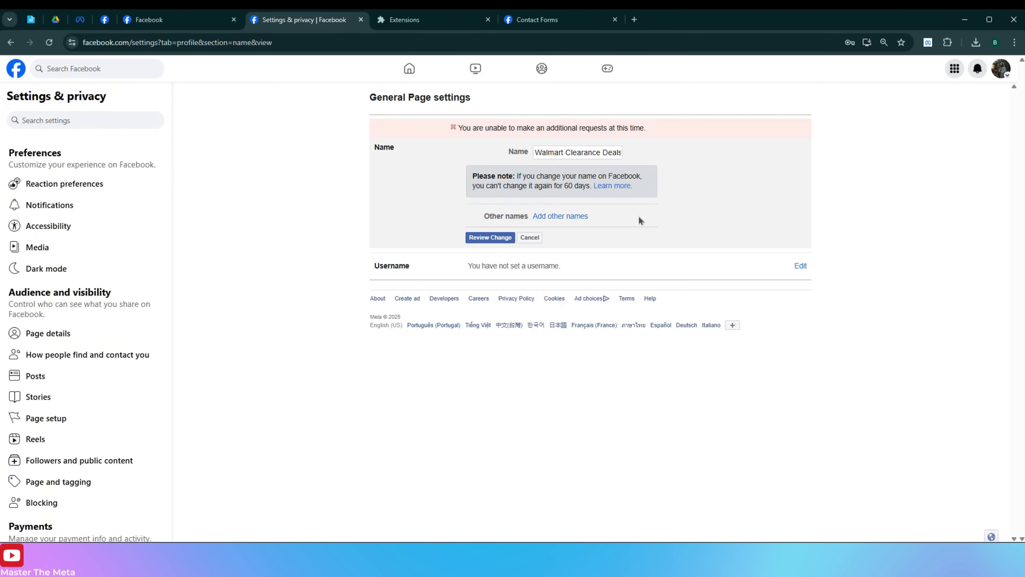
Capture the General Page settings area with the request error as a screenshot, save it to Downloads, and close Snipping Tool.
key(super+shift+s)
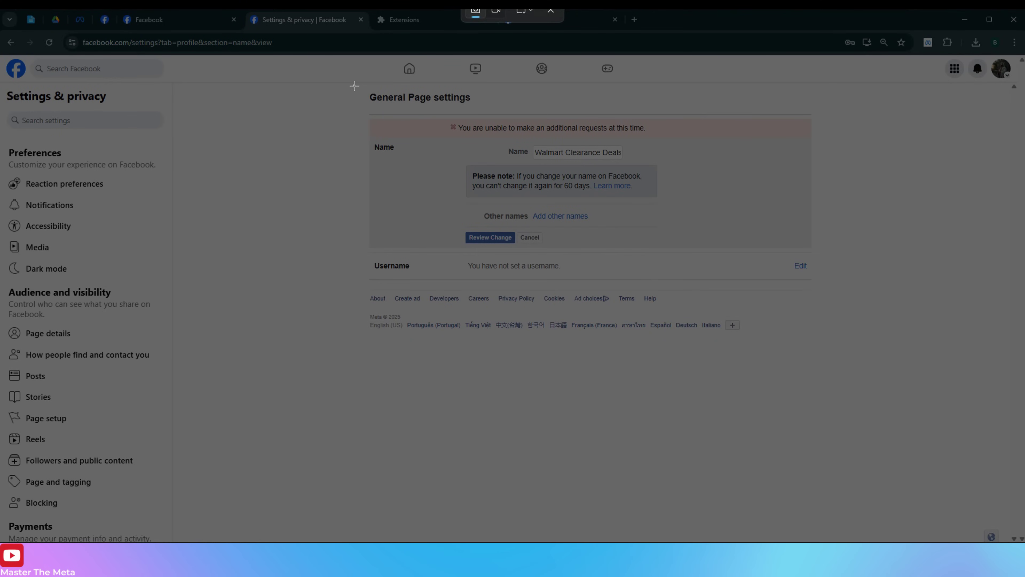
drag(354, 86, 826, 367)
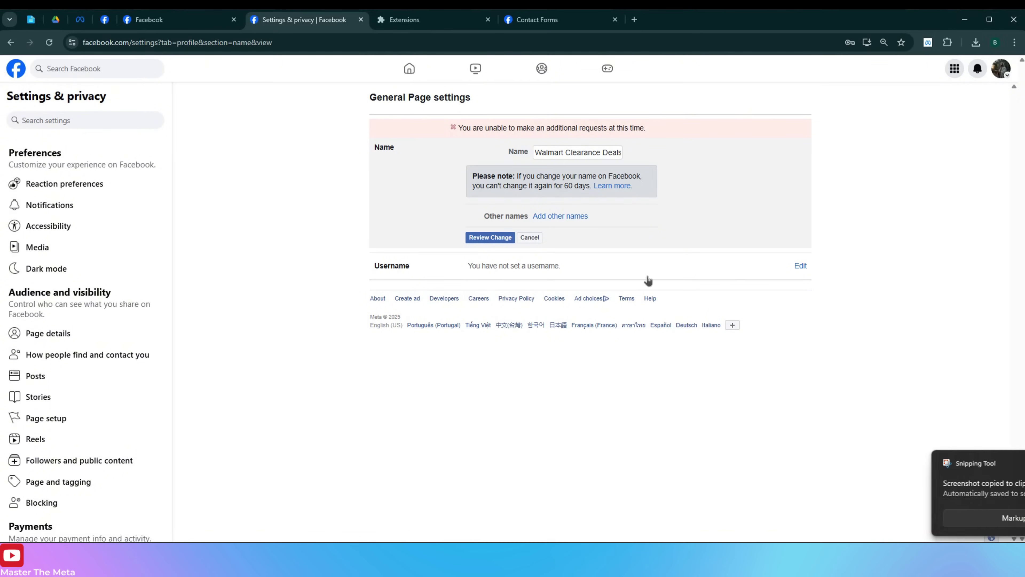
click(884, 487)
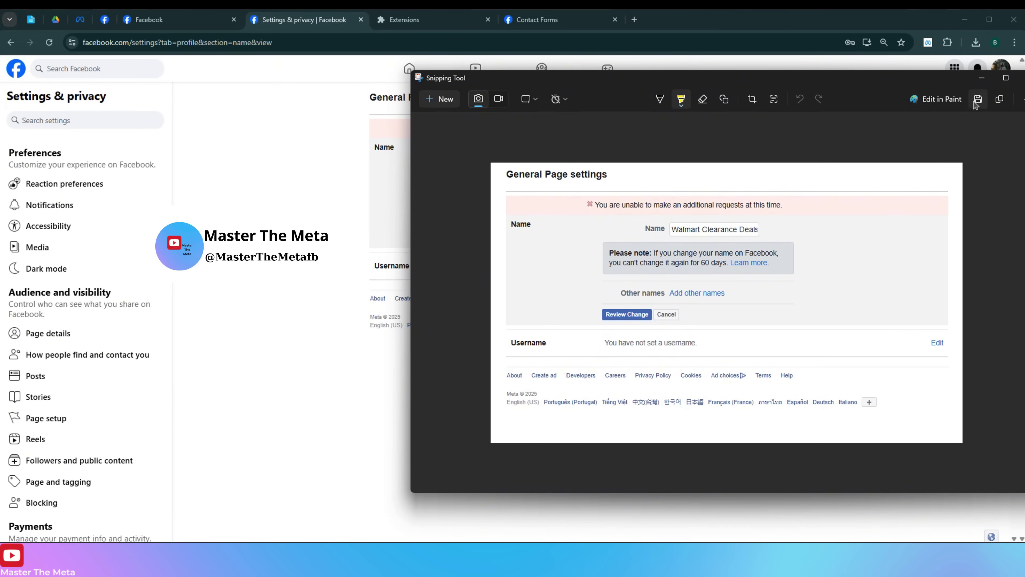
click(977, 99)
click(831, 354)
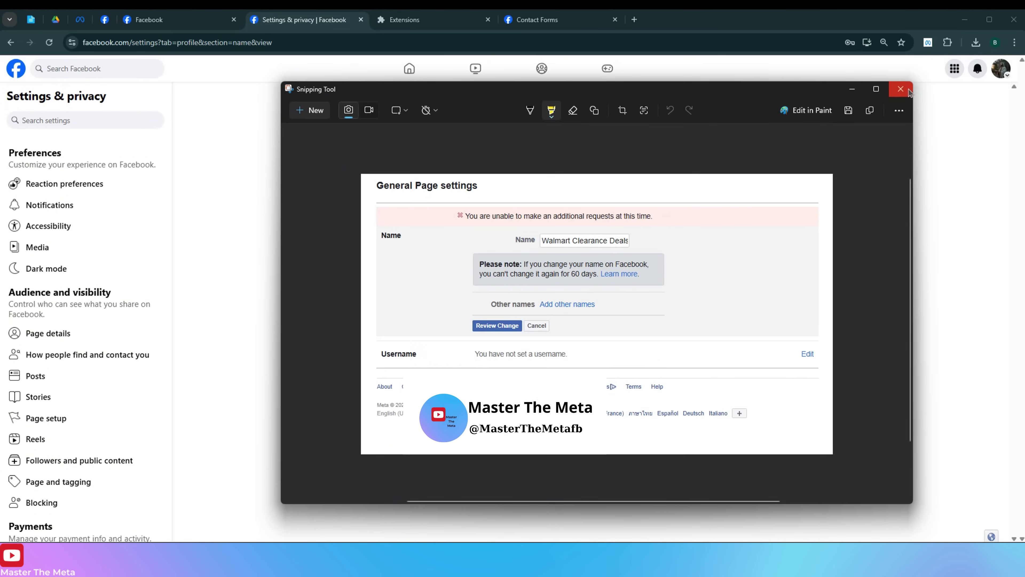
click(900, 86)
click(555, 26)
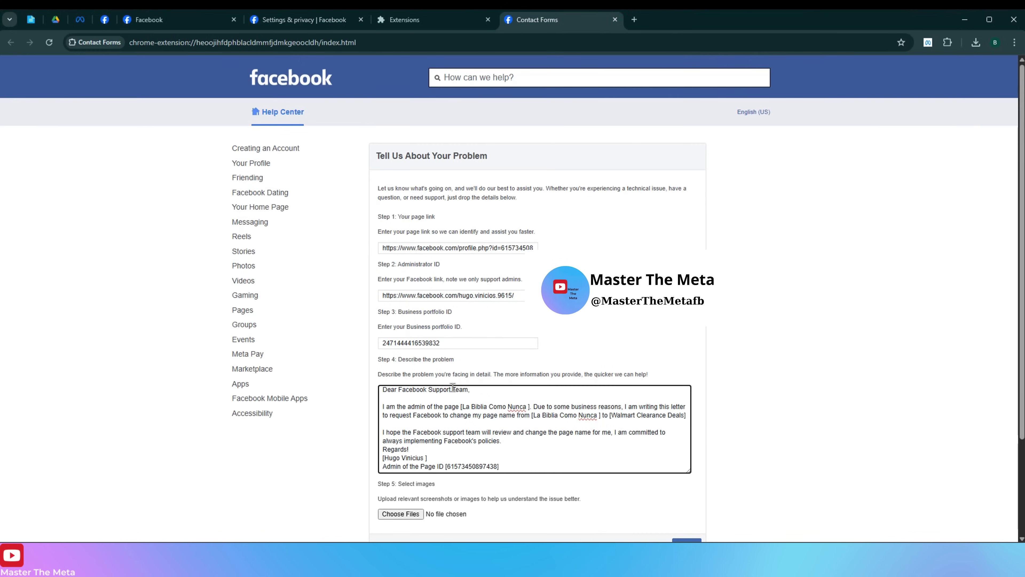
scroll(524, 283, down, 3)
click(393, 407)
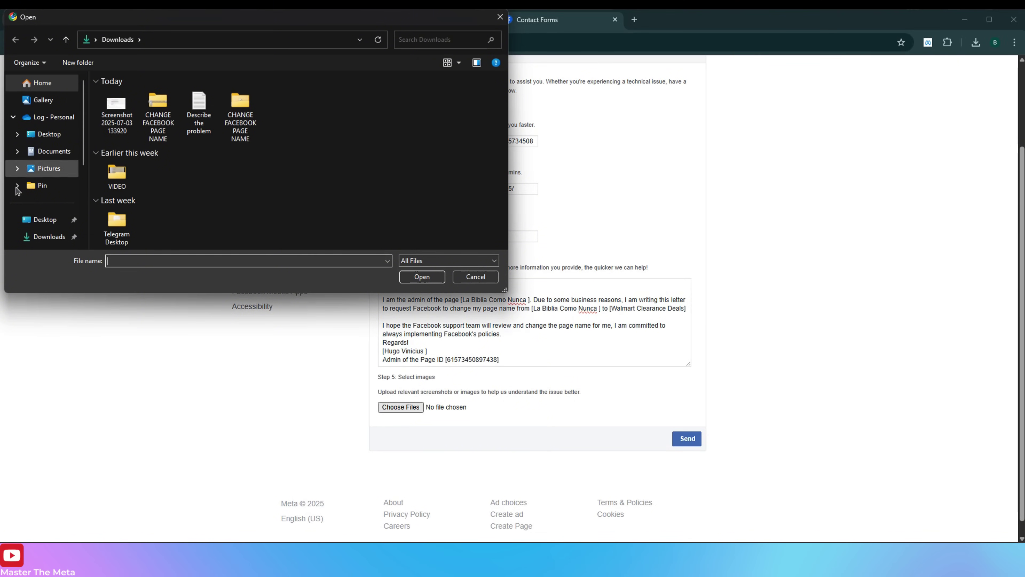
click(41, 238)
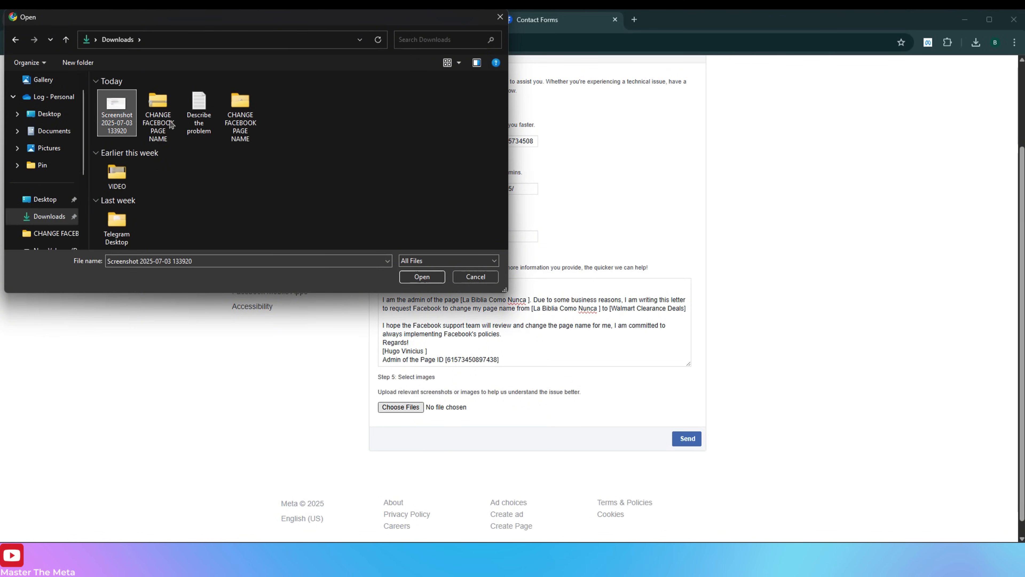
click(420, 277)
Review the completed problem report, send it, and dismiss the submission message.
scroll(618, 350, up, 3)
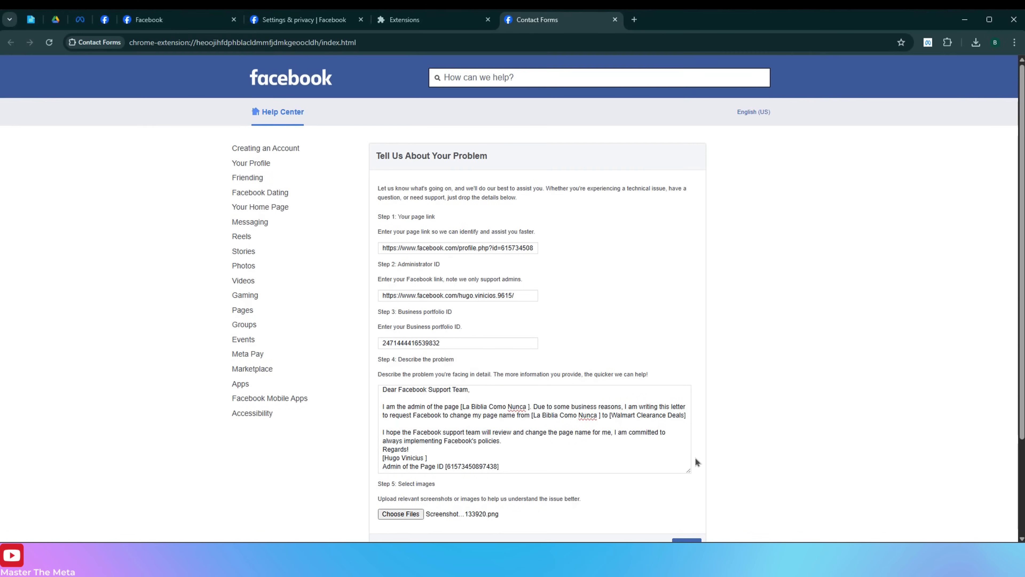
scroll(701, 438, down, 1)
click(688, 492)
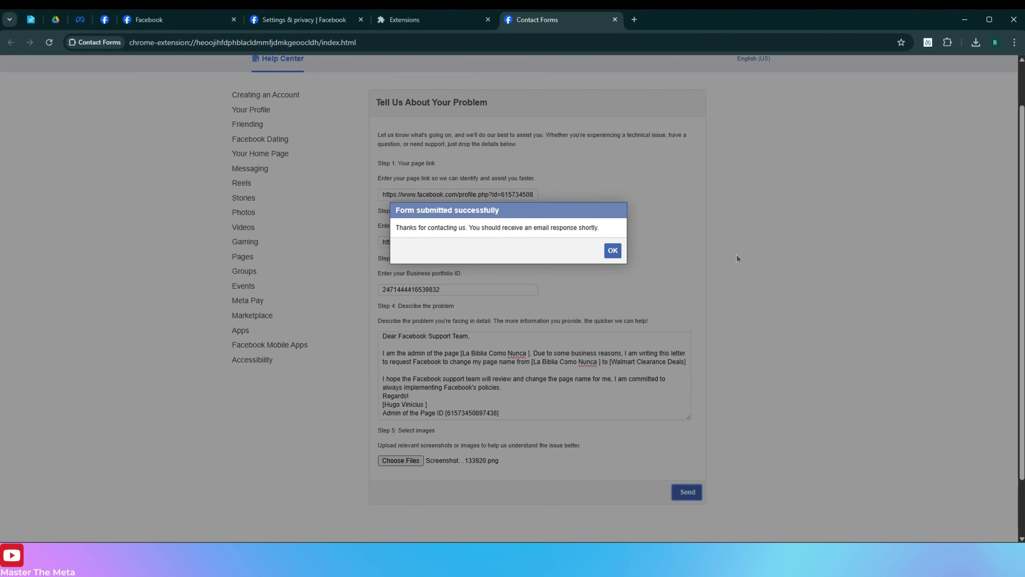
click(613, 251)
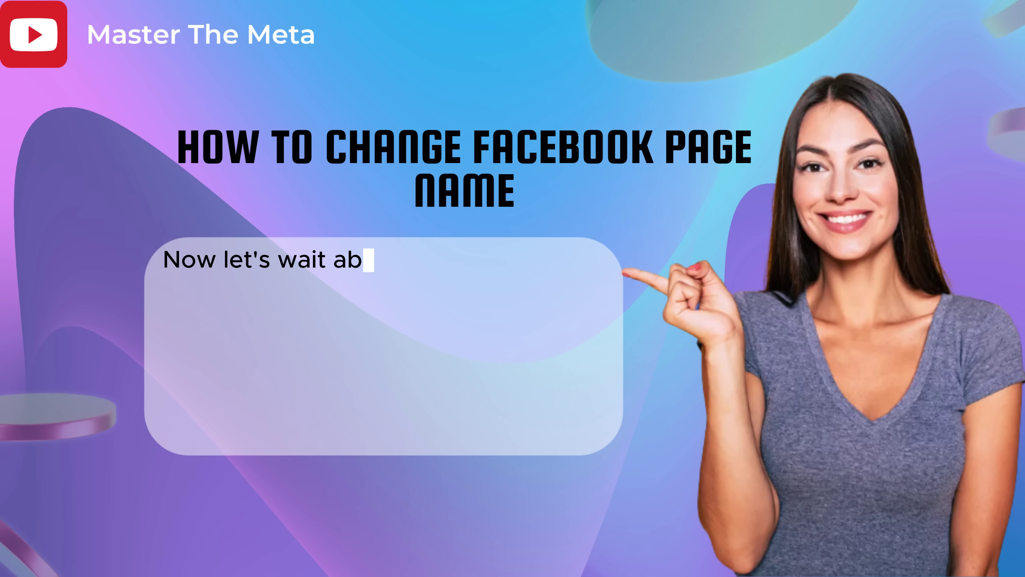